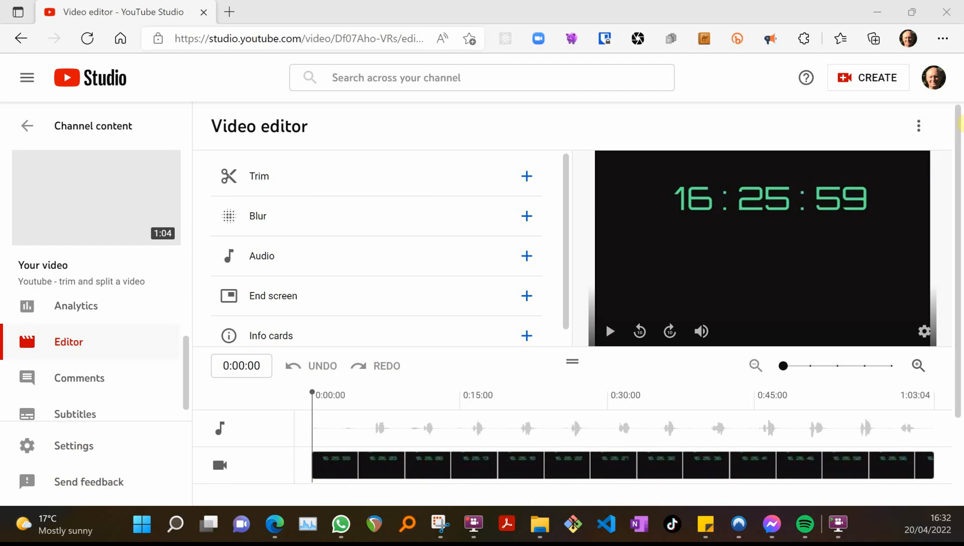
click(934, 80)
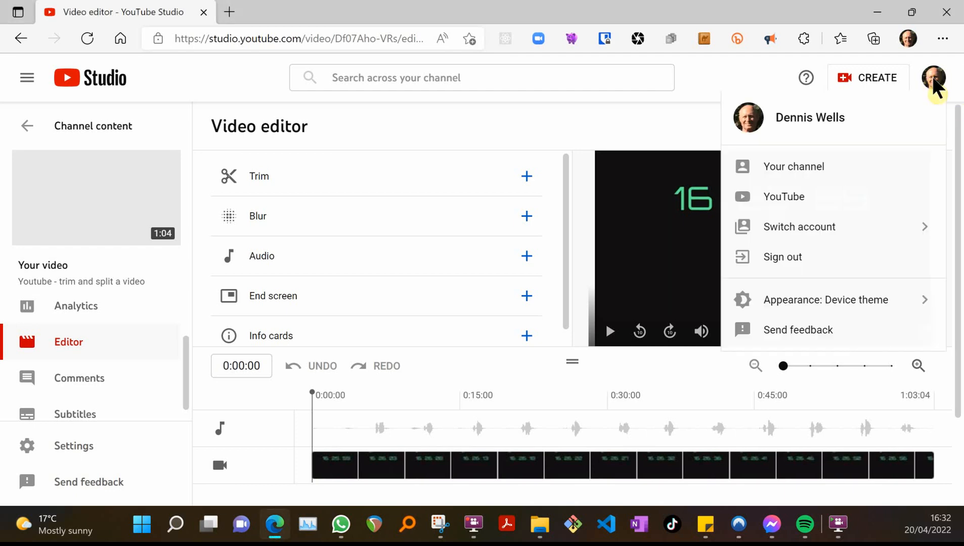
click(798, 170)
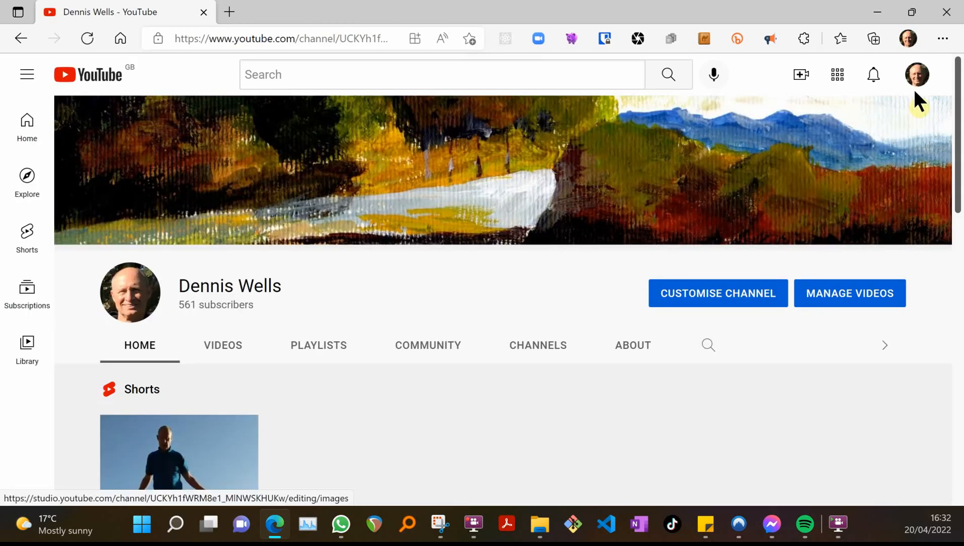
click(918, 76)
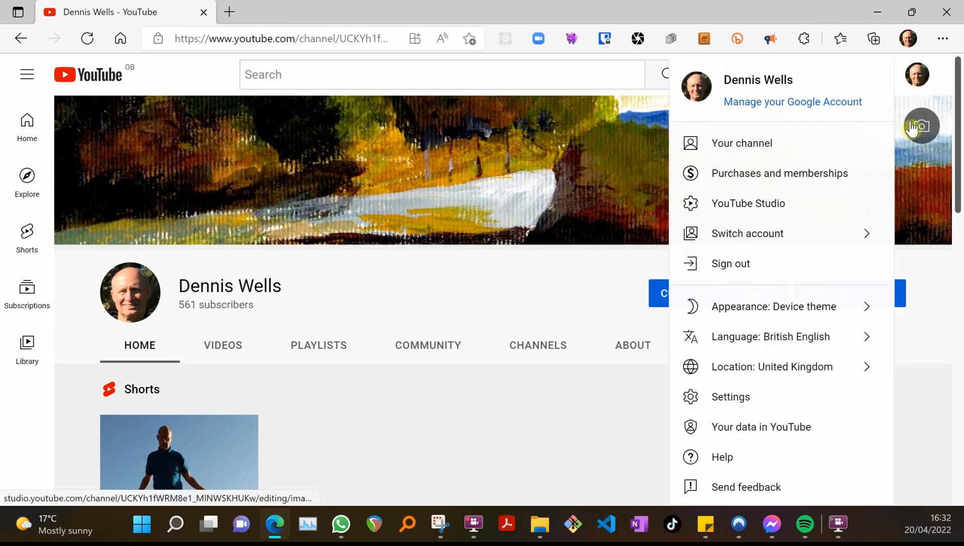
click(759, 212)
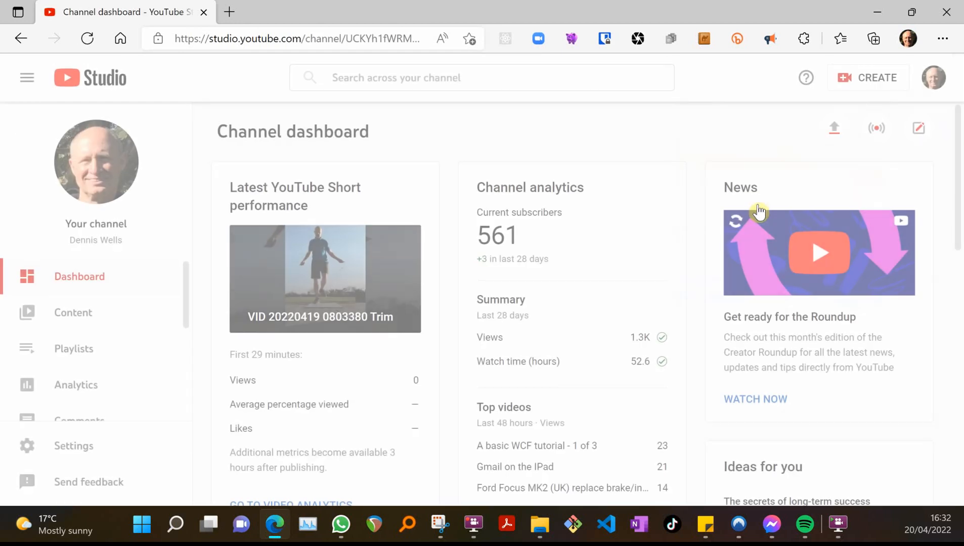
click(81, 319)
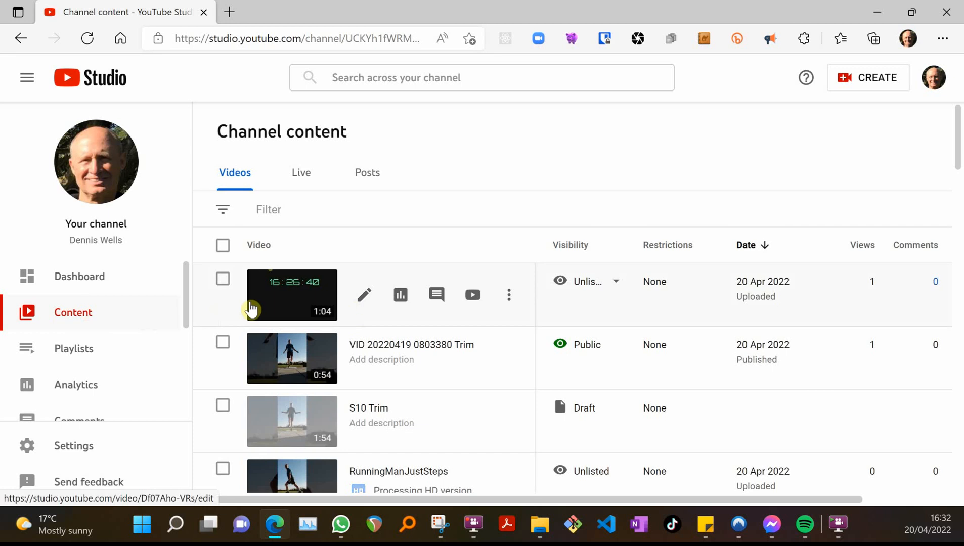
Open the video "Youtube - trim and split a video" in the video editor and start trimming it
click(223, 279)
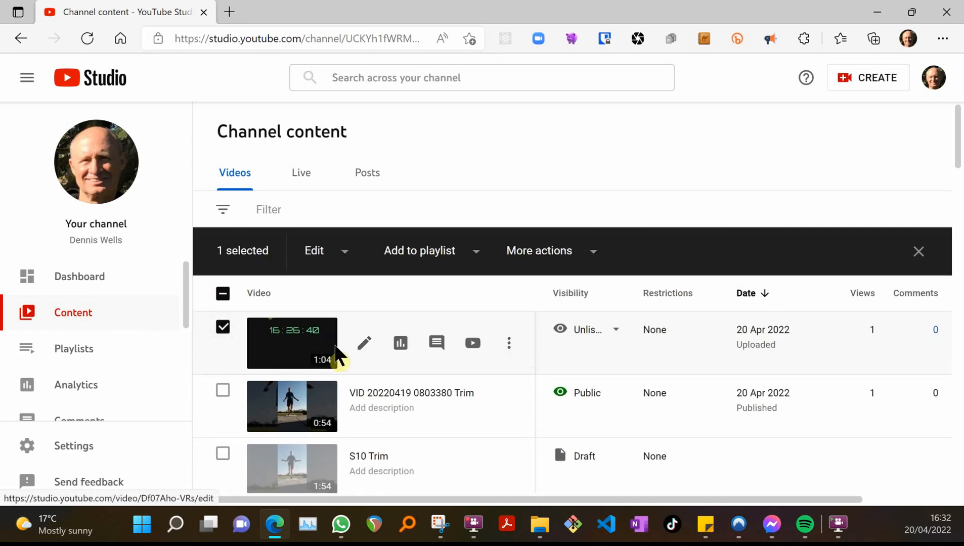
click(364, 348)
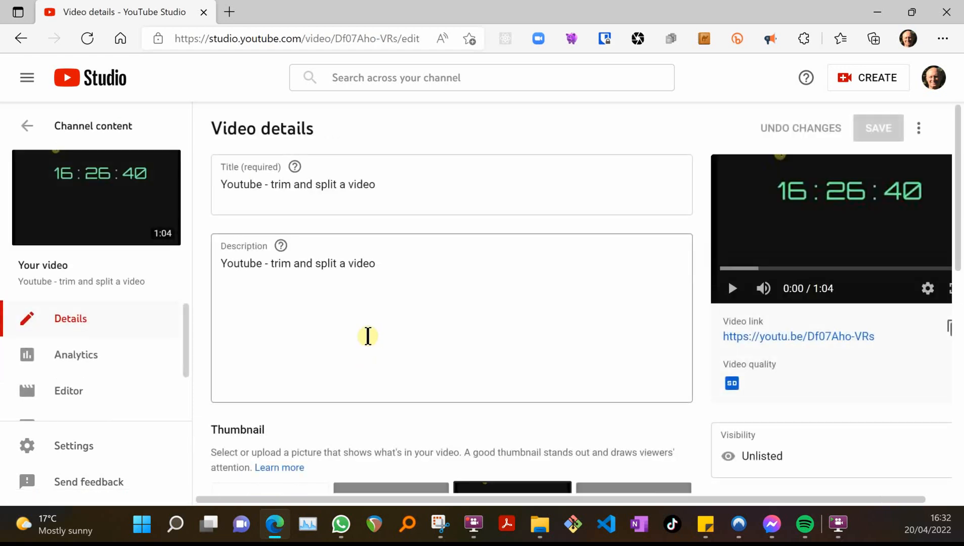
click(76, 398)
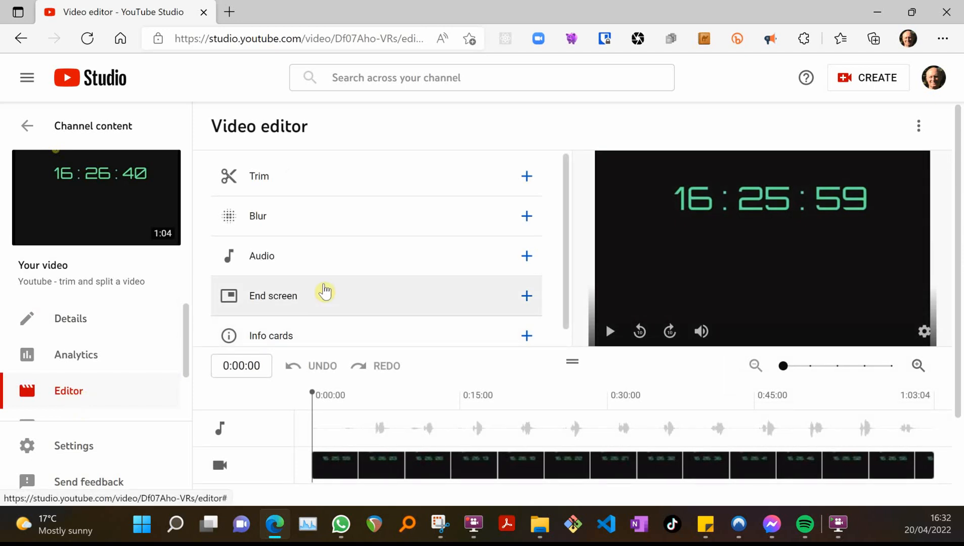
click(526, 177)
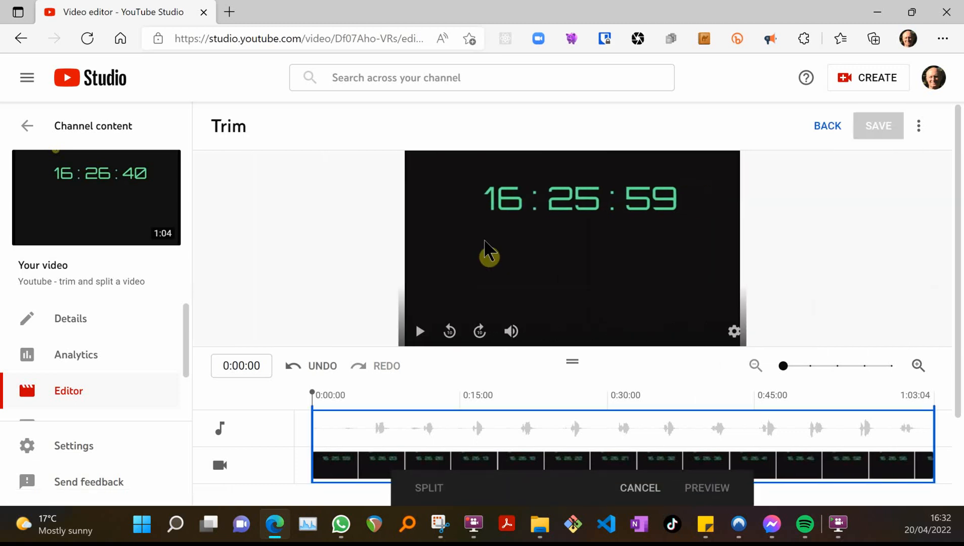
Trim the beginning of the video up to about 0:03:08 and apply the trim as a preview
scroll(485, 248, down, 1)
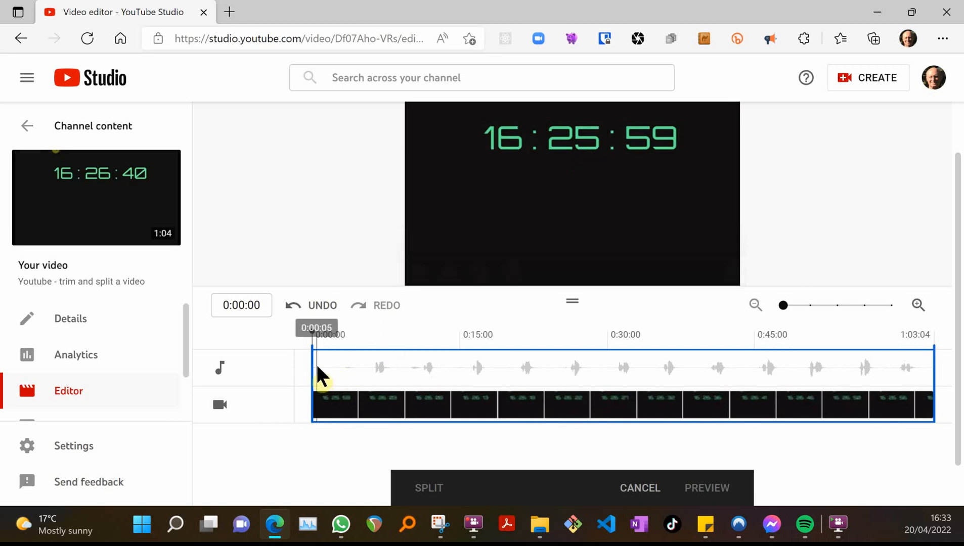
scroll(309, 211, up, 2)
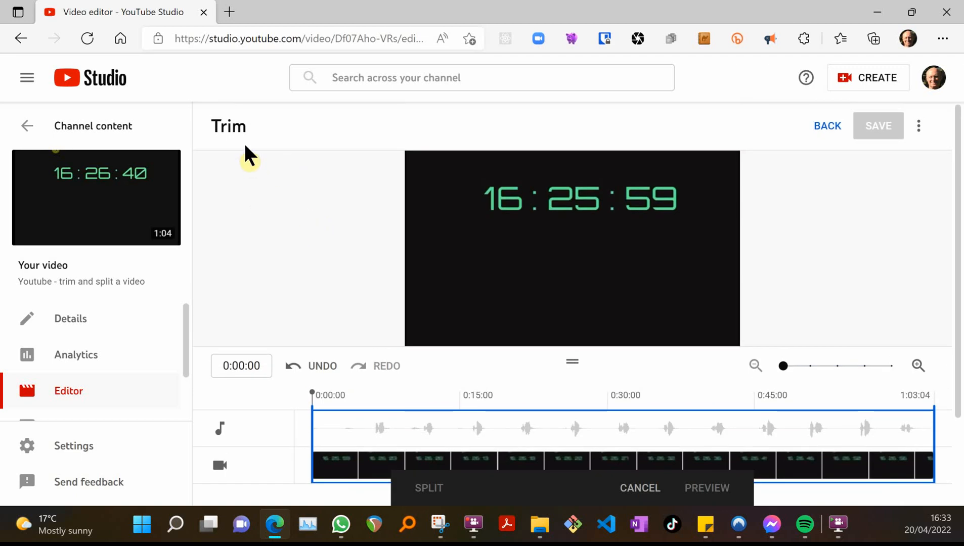
scroll(245, 147, down, 2)
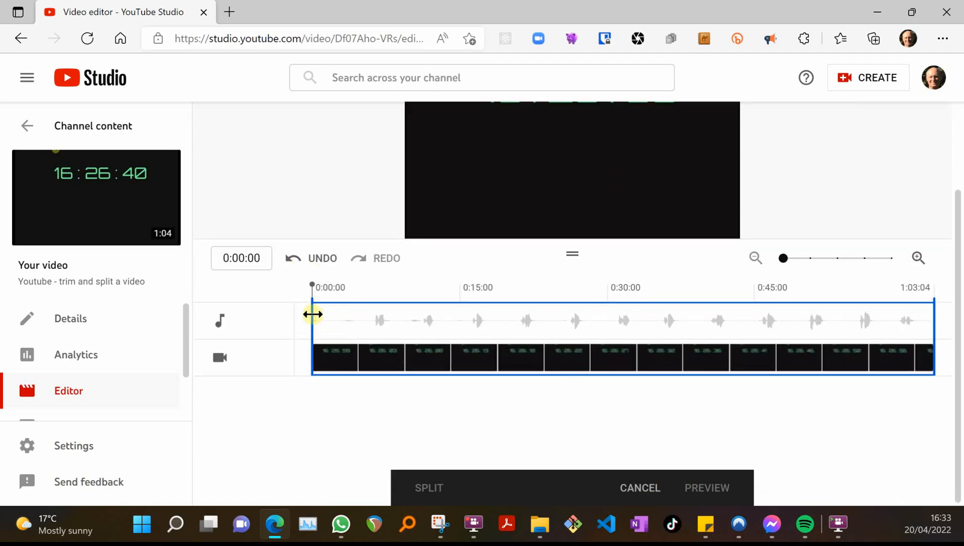
scroll(447, 303, up, 2)
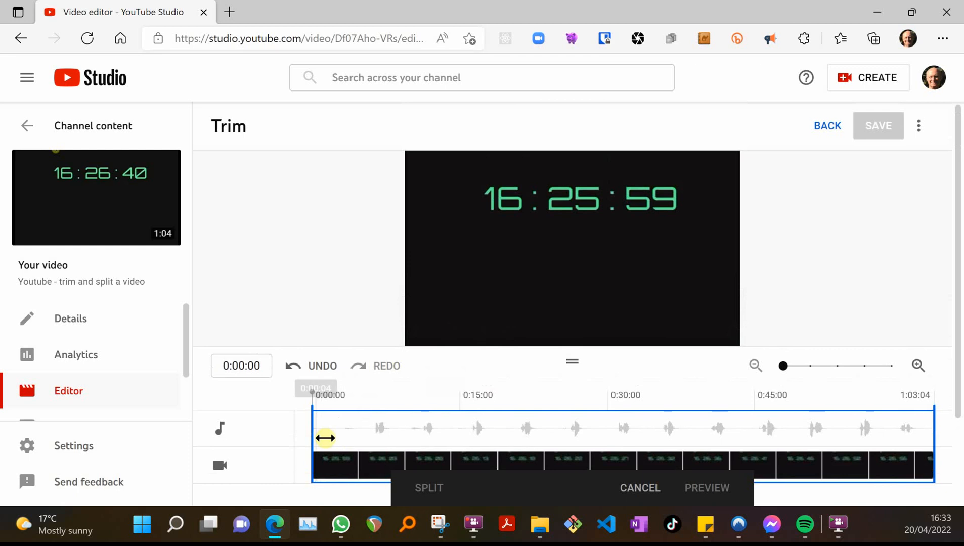
drag(312, 434, 348, 436)
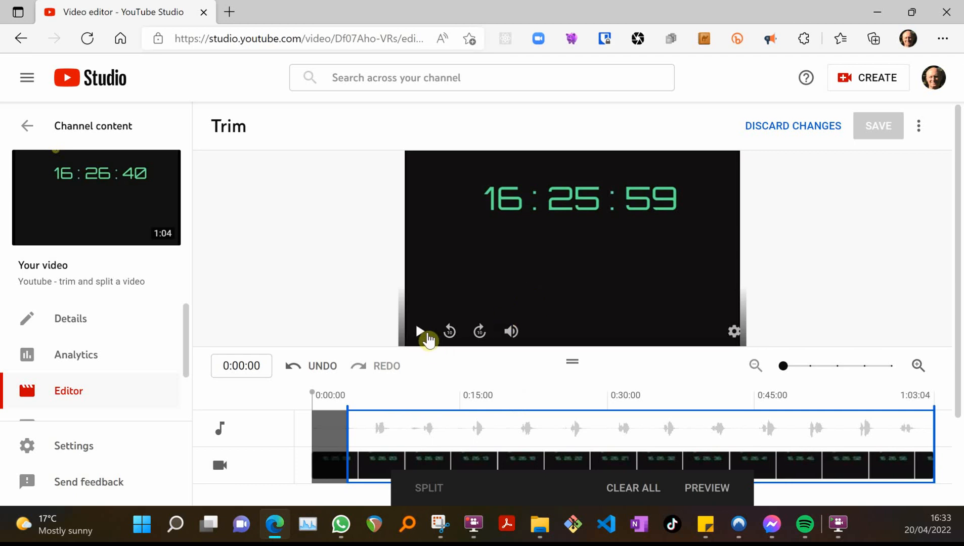
scroll(573, 307, down, 2)
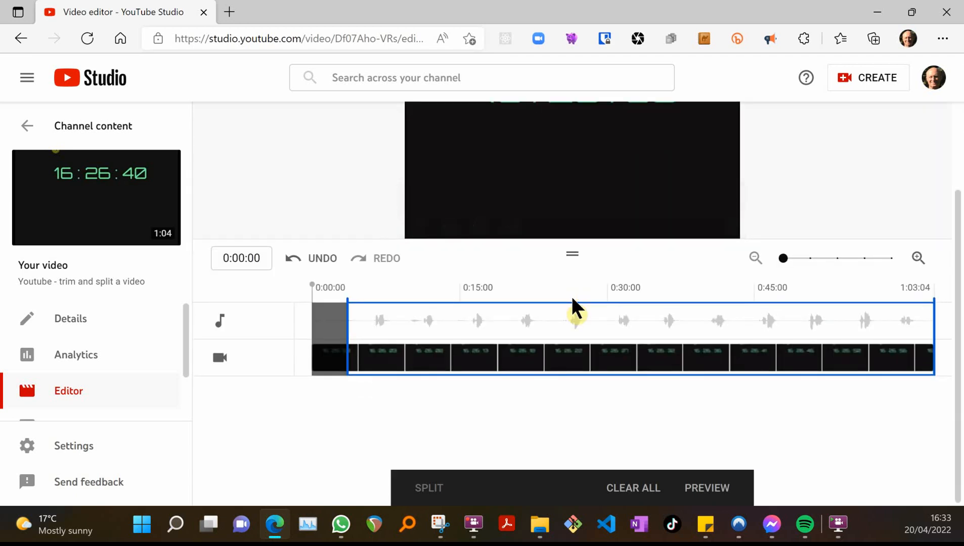
scroll(573, 299, up, 2)
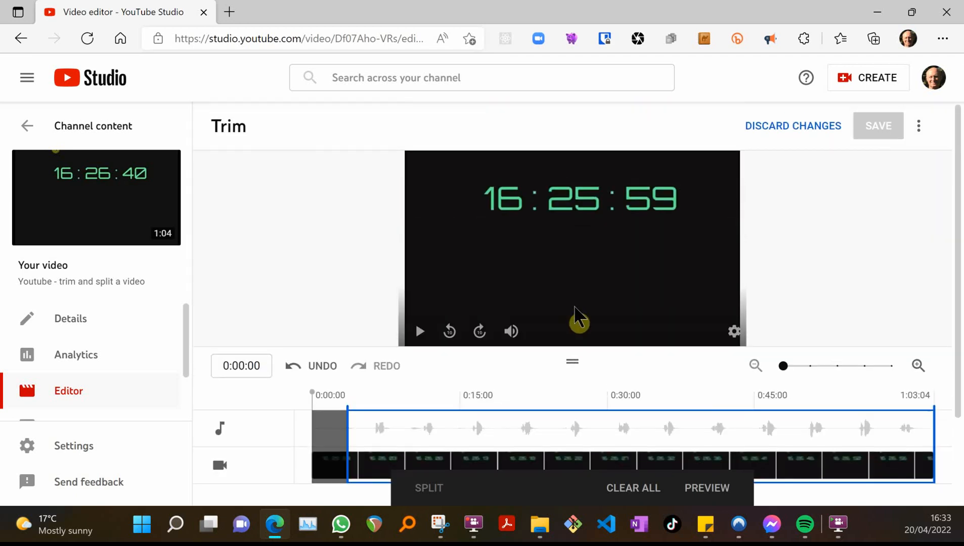
click(707, 487)
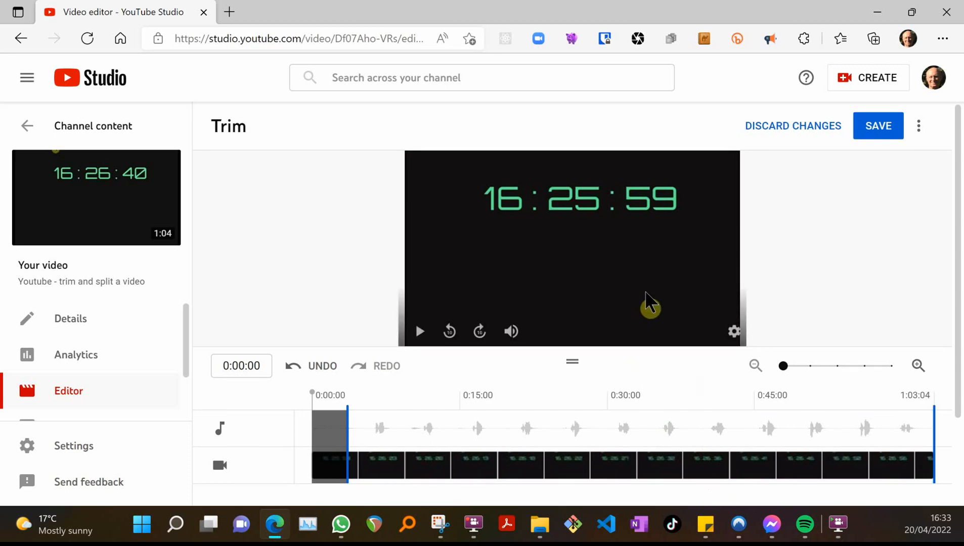
Play the preview briefly past the trimmed beginning, then move the playhead to the end of the video at 1:03:04
click(424, 336)
click(421, 332)
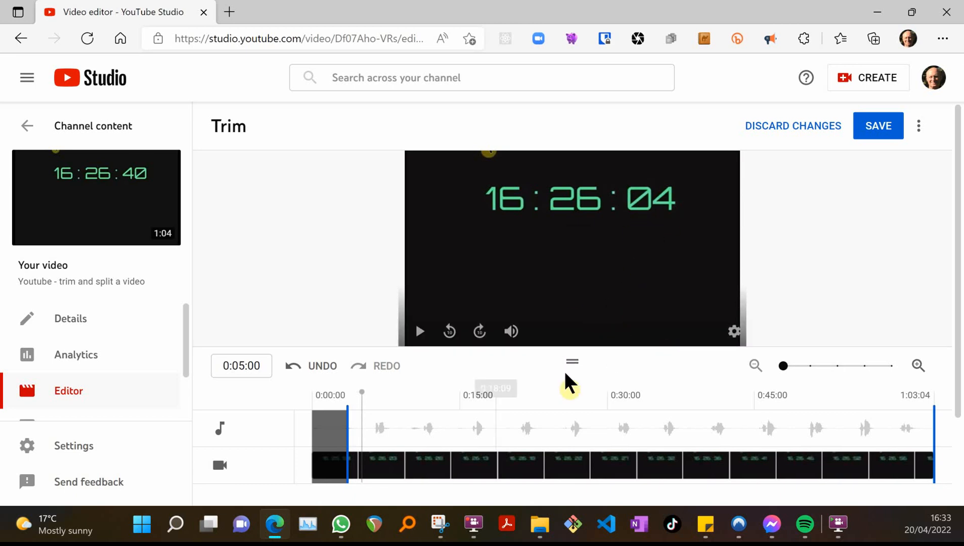
drag(363, 392, 899, 402)
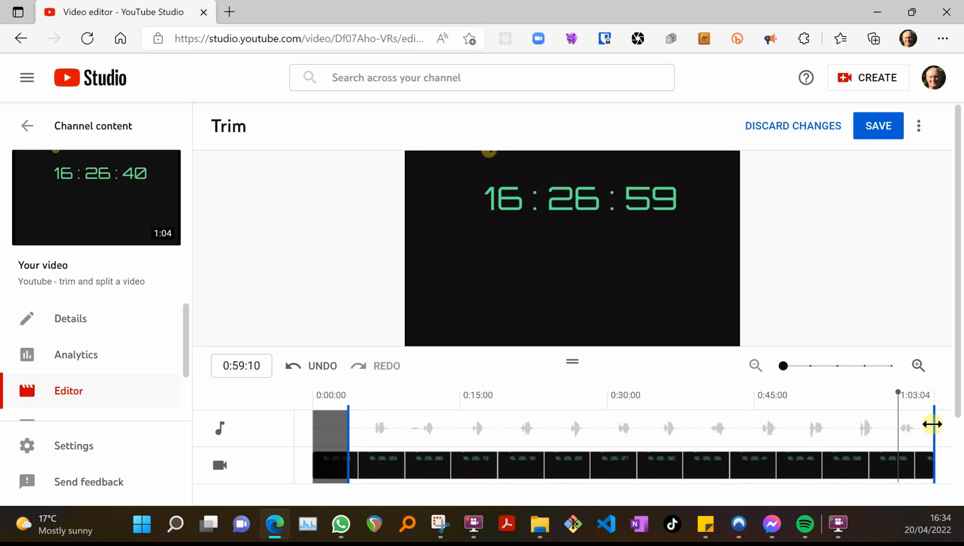
drag(899, 392, 937, 396)
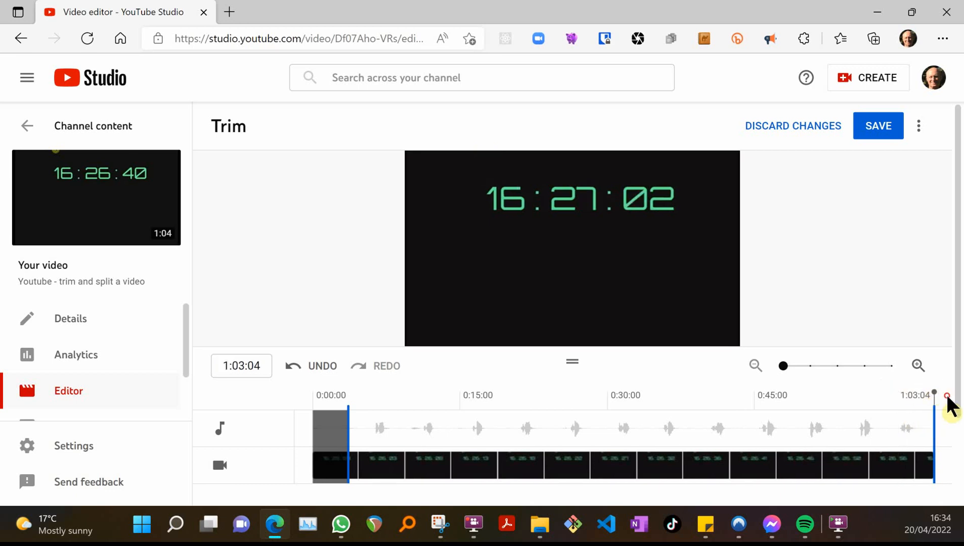
Trim the end of the video back to about 0:59:05 and apply the trim as a preview
drag(934, 438, 895, 434)
drag(934, 394, 900, 393)
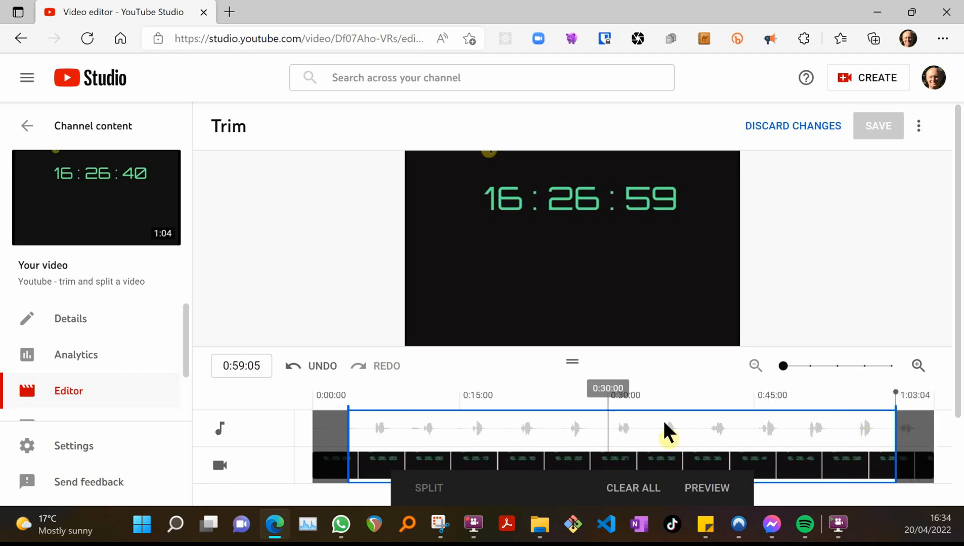
scroll(594, 324, down, 2)
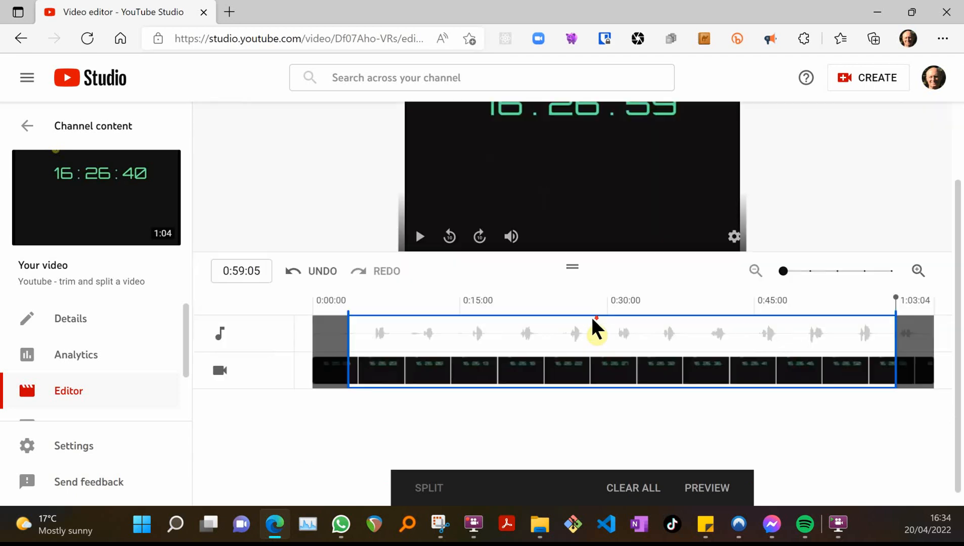
click(708, 487)
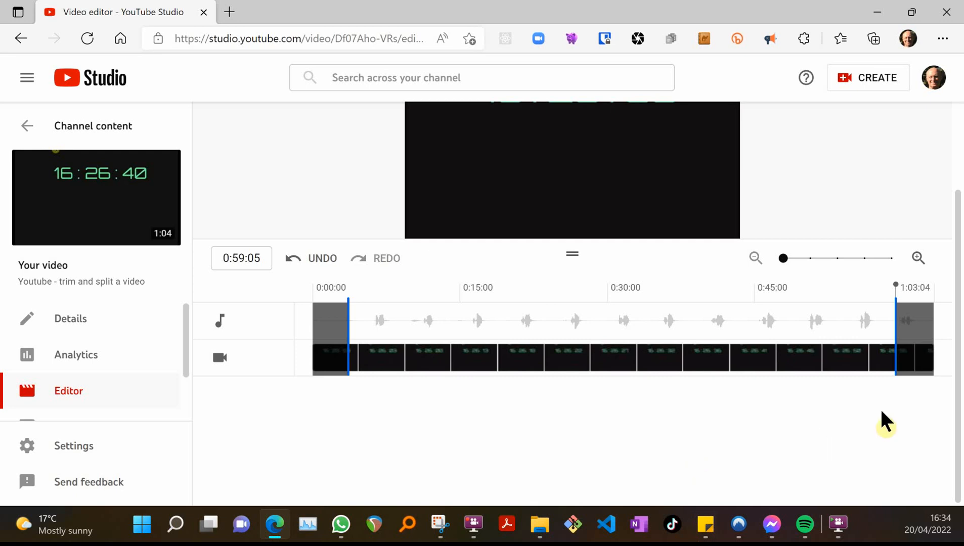
Skip back in 10-second jumps until the playhead is at the start of the video
drag(957, 376, 953, 318)
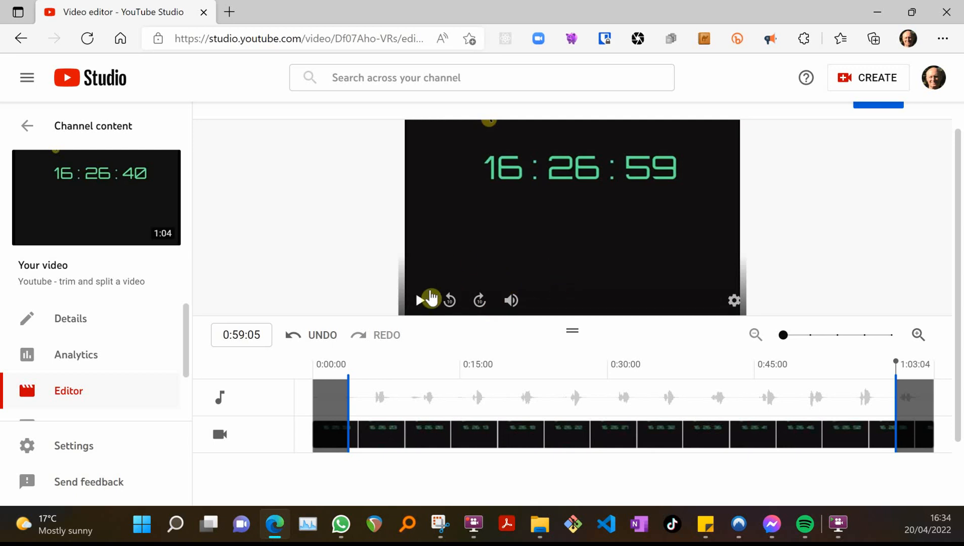
click(450, 302)
click(450, 302)
click(451, 304)
click(451, 306)
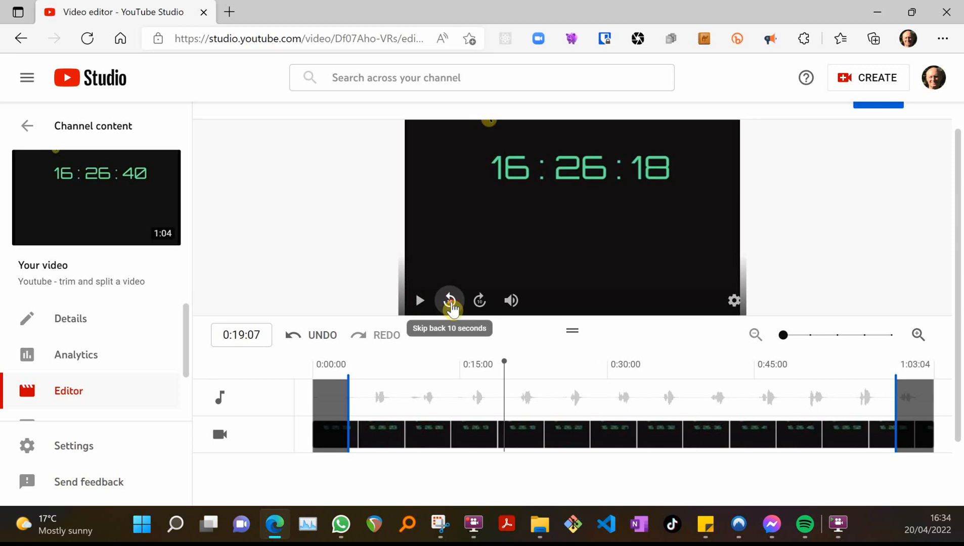
click(451, 307)
click(451, 308)
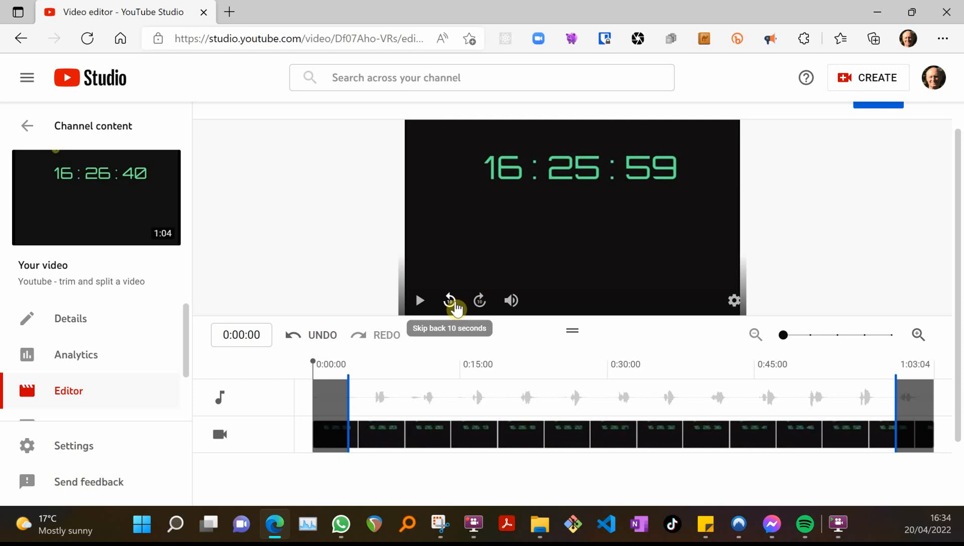
Play the trimmed preview from its beginning and skip ahead to watch how it reaches the trimmed end
scroll(614, 349, down, 2)
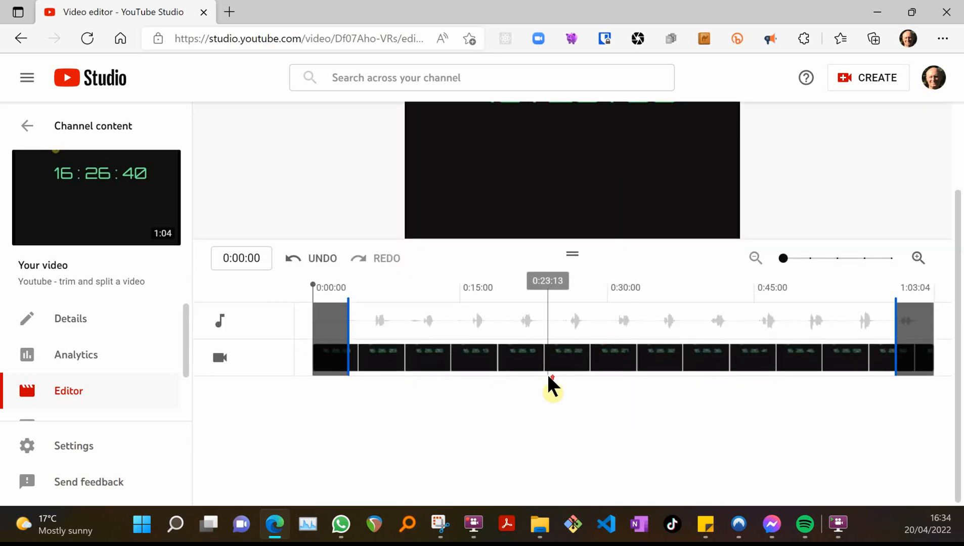
scroll(548, 374, up, 2)
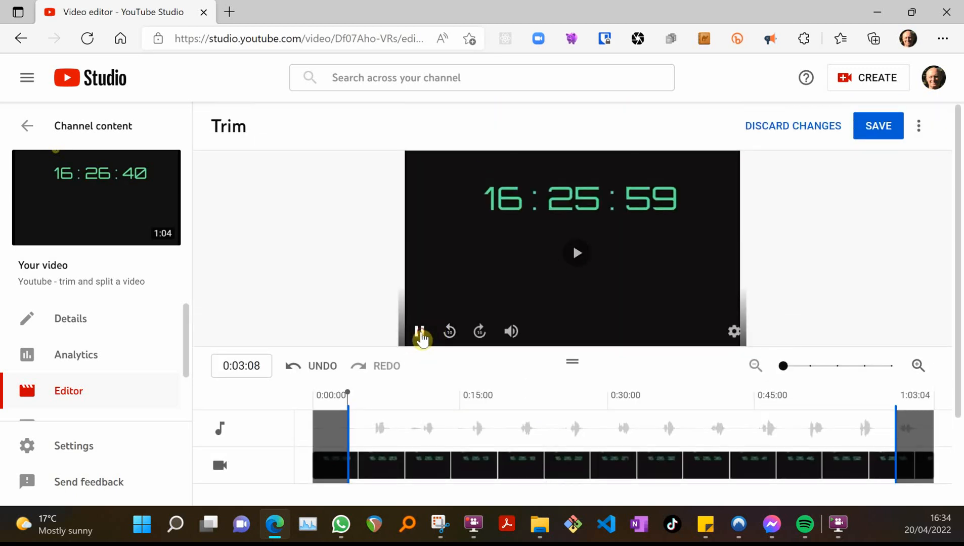
click(420, 331)
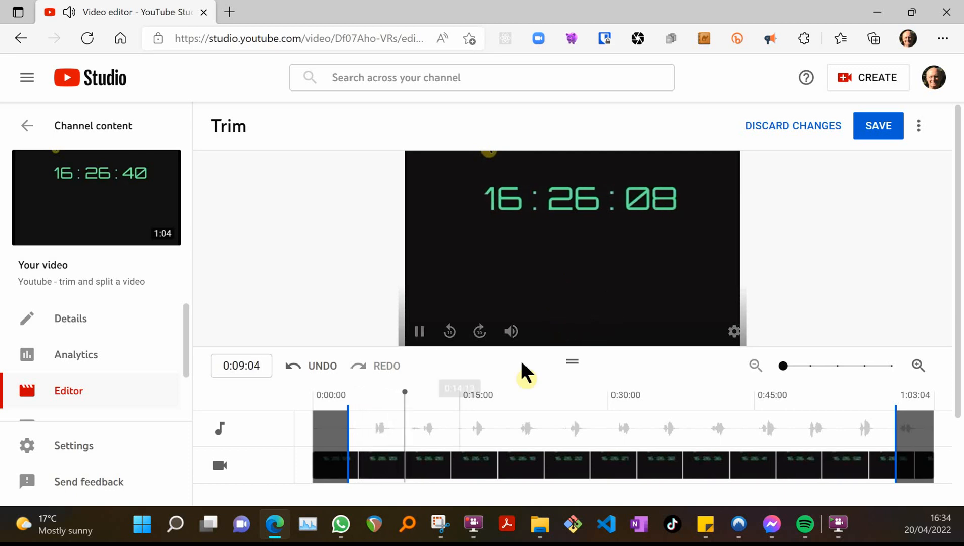
click(430, 395)
click(817, 402)
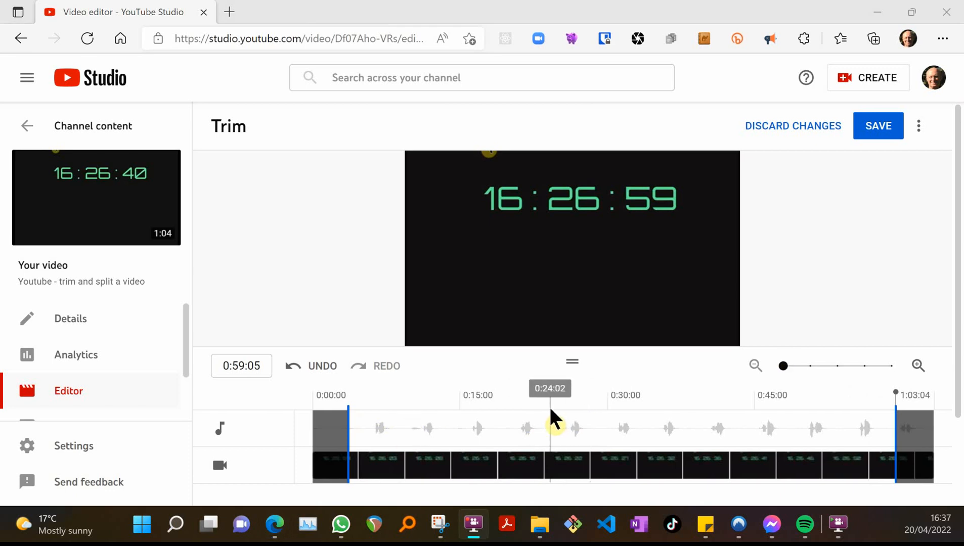
Place the playhead at 0:25:01 on the timeline
click(551, 407)
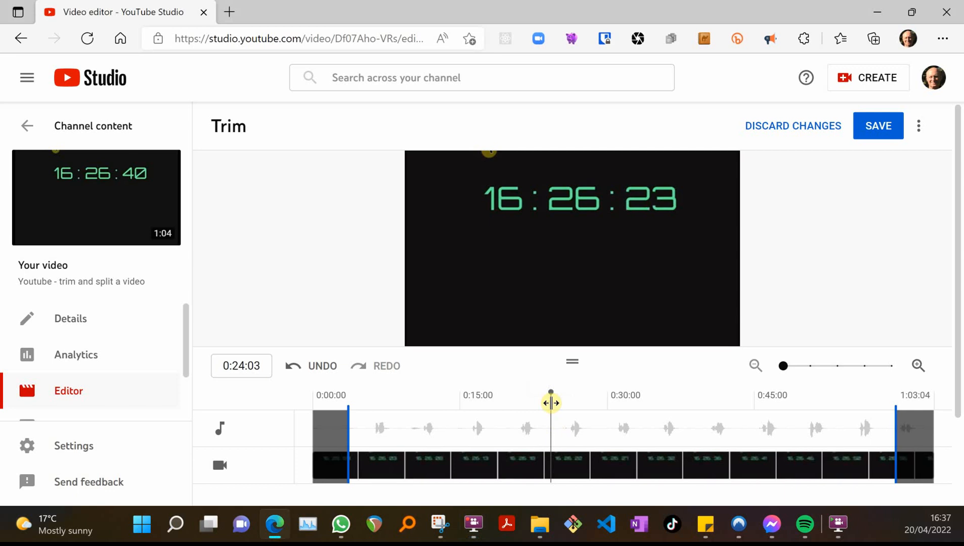
drag(551, 395, 554, 395)
click(559, 394)
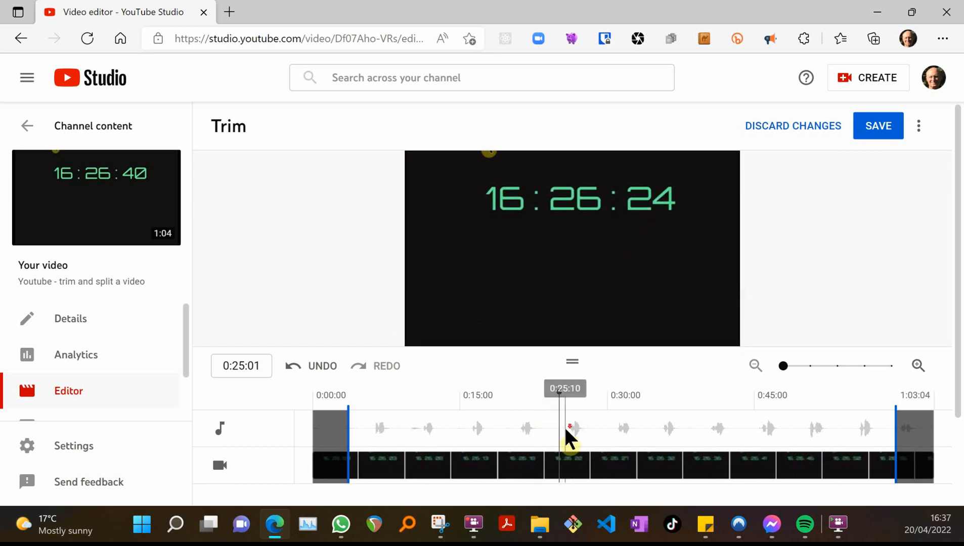
scroll(563, 427, down, 2)
scroll(563, 427, up, 1)
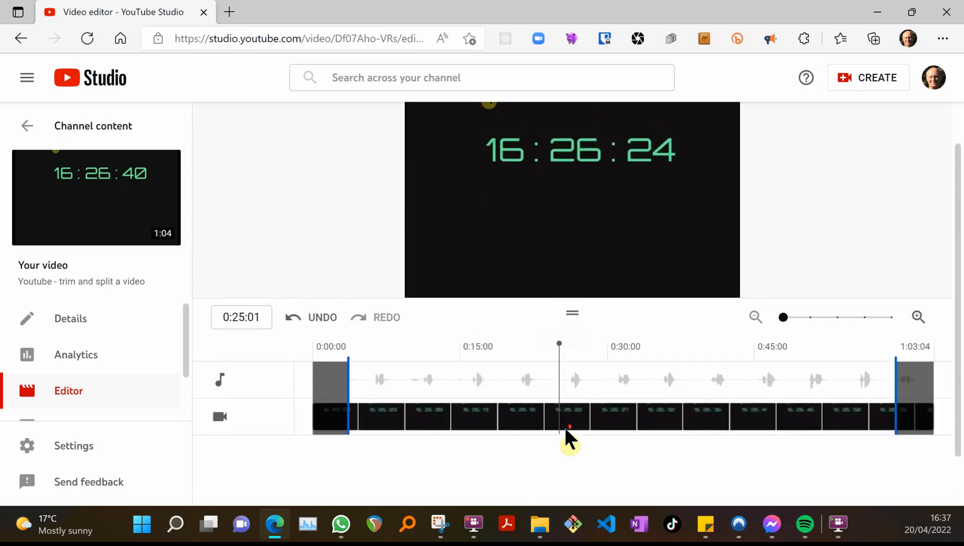
right_click(558, 359)
click(540, 458)
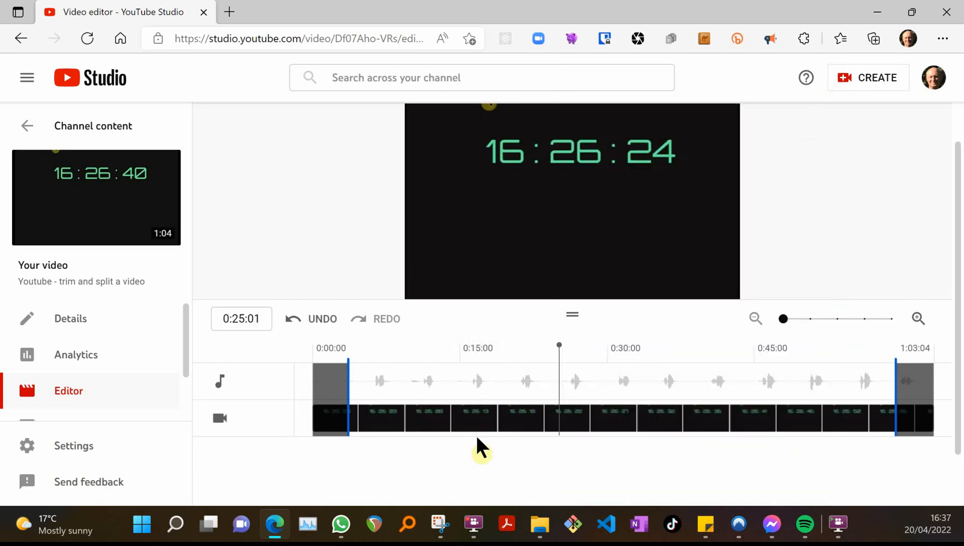
scroll(566, 441, down, 1)
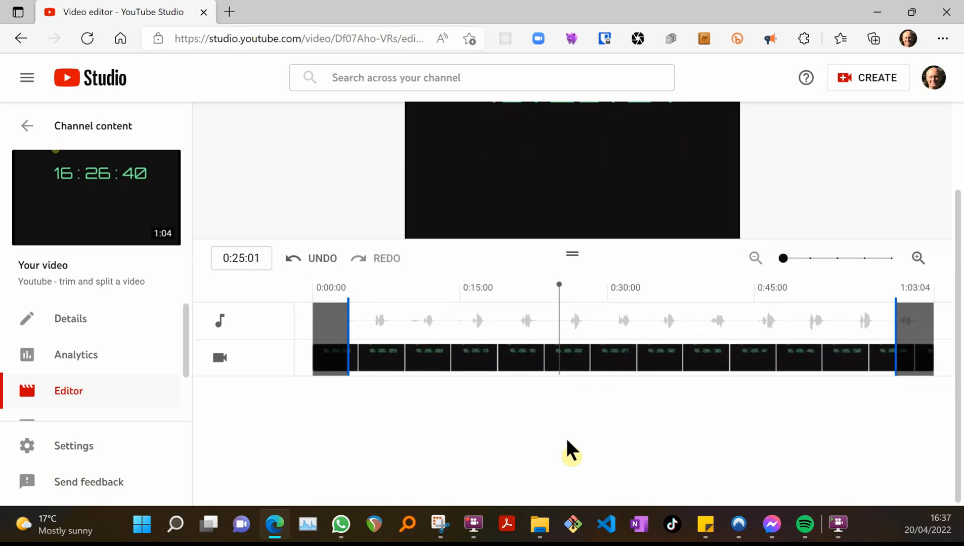
scroll(567, 441, up, 2)
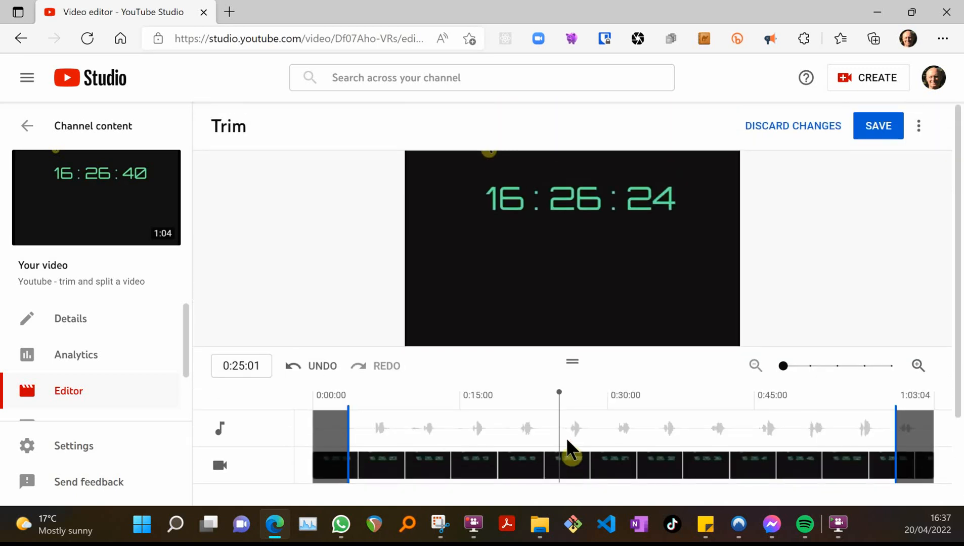
scroll(567, 440, down, 2)
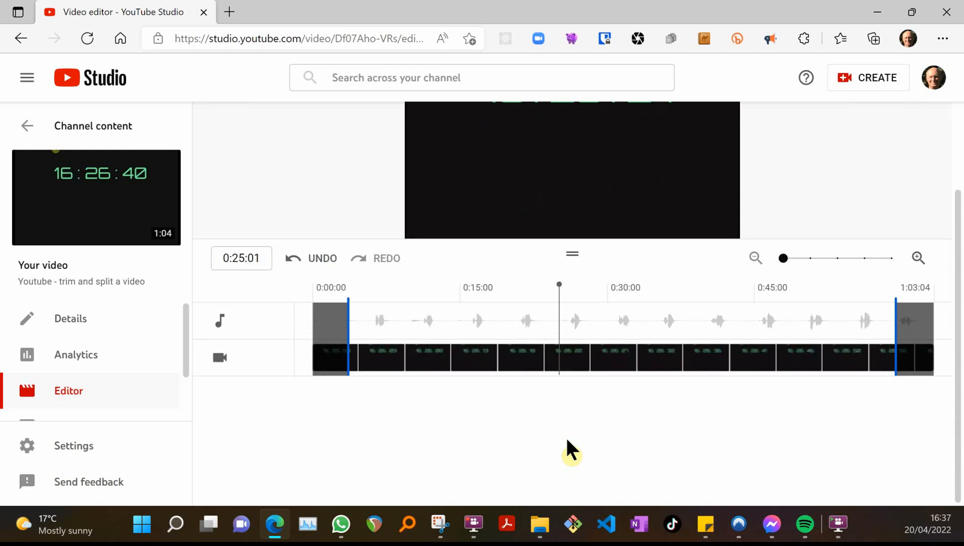
scroll(567, 440, up, 1)
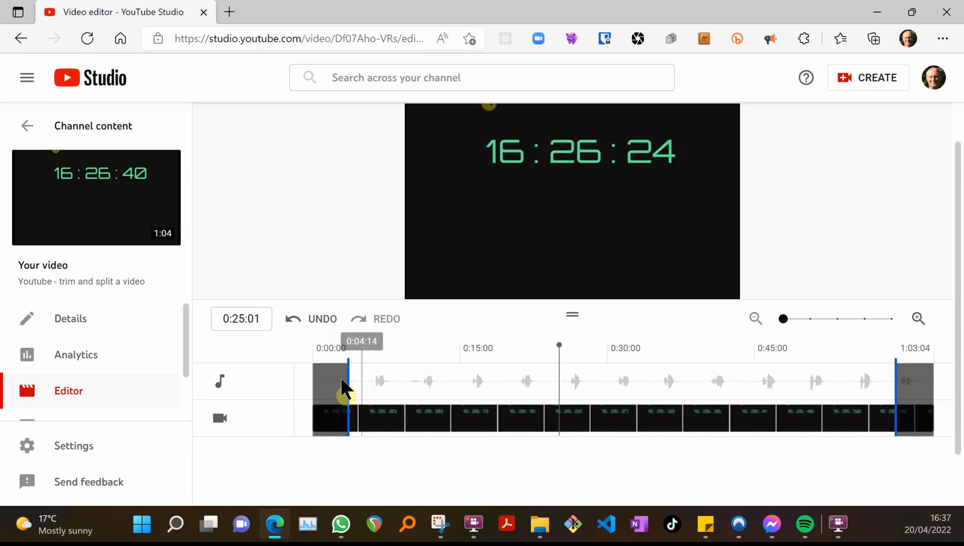
right_click(399, 385)
click(379, 446)
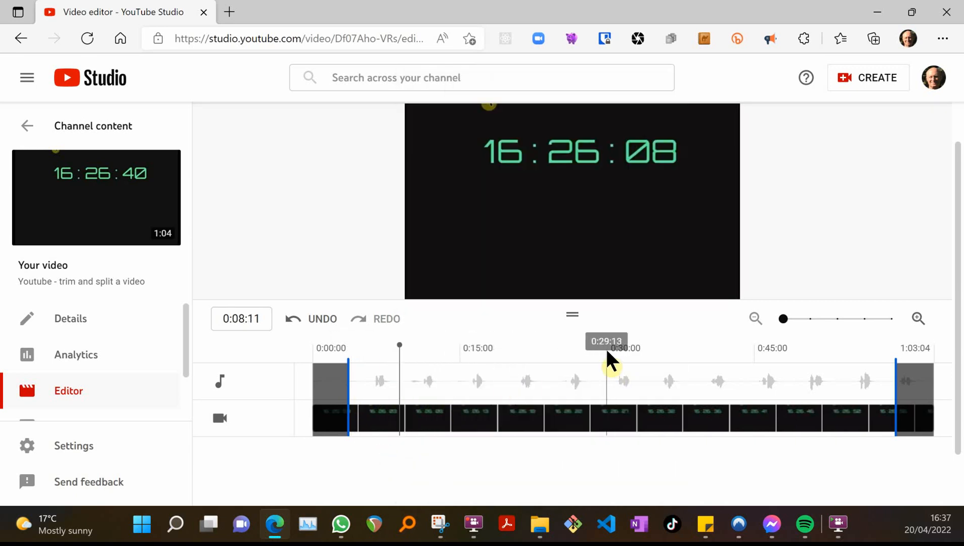
Move the playhead to 0:24:06, play the video from there and pause it at 0:26:06
click(575, 349)
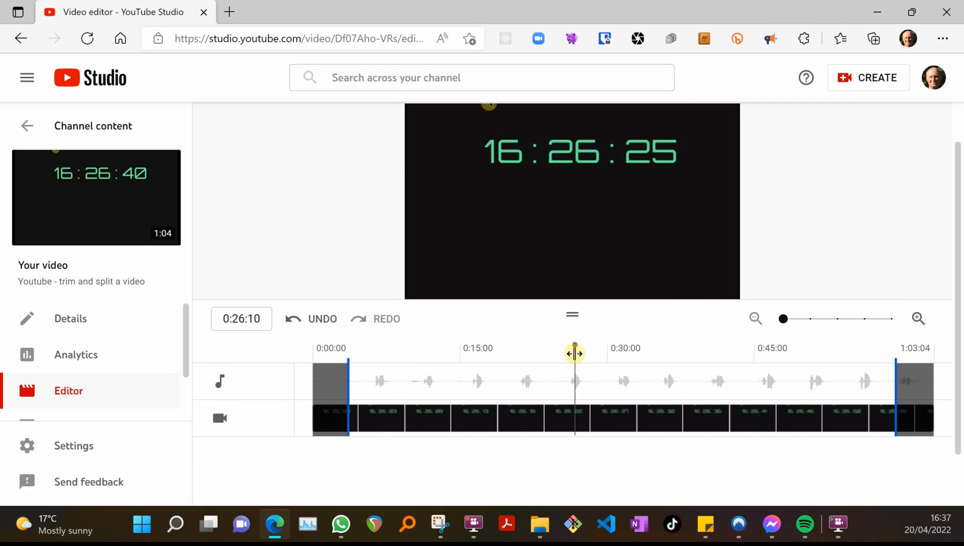
drag(575, 354, 552, 355)
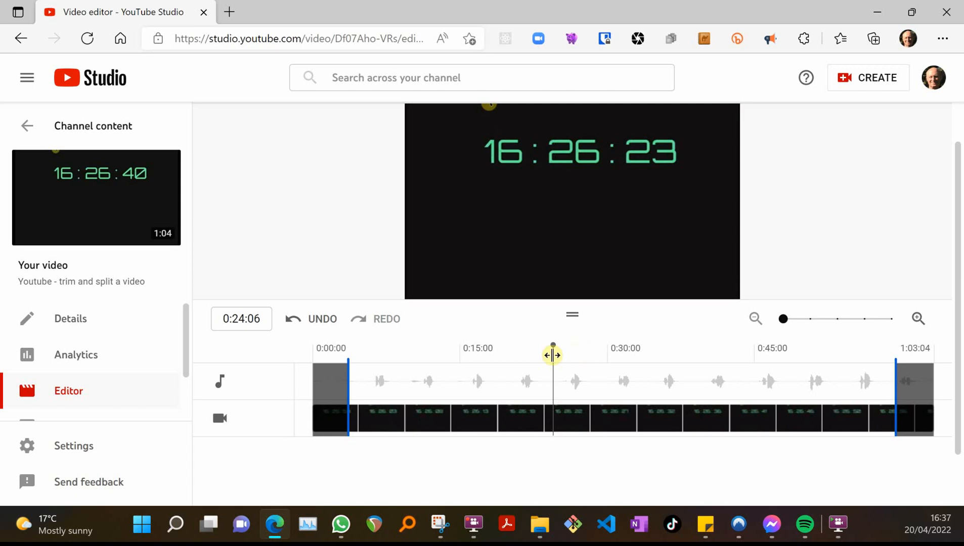
scroll(540, 484, down, 1)
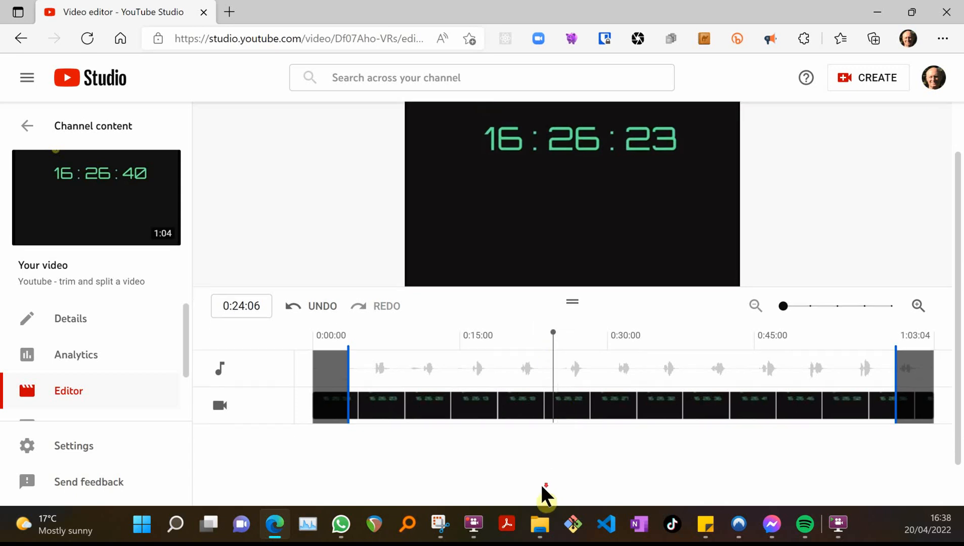
scroll(540, 467, up, 1)
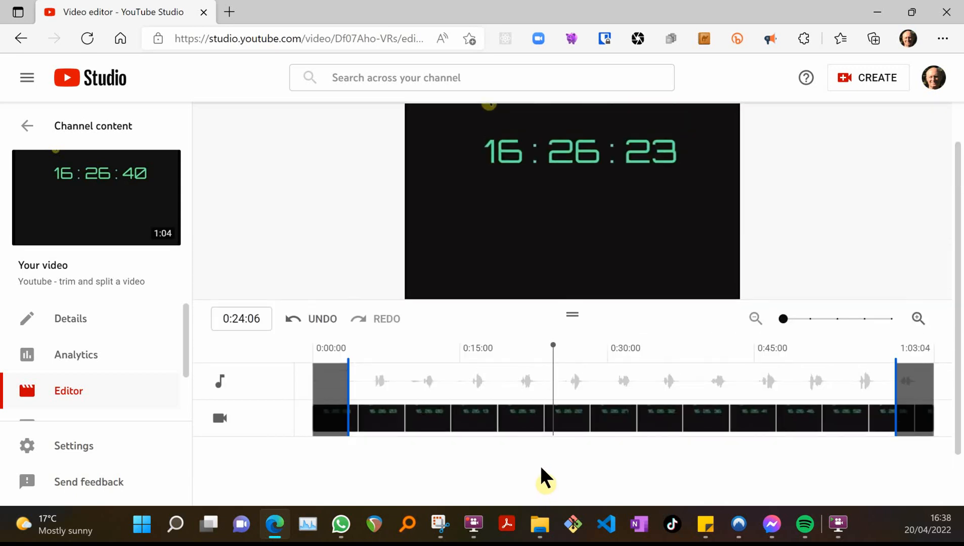
scroll(540, 464, up, 1)
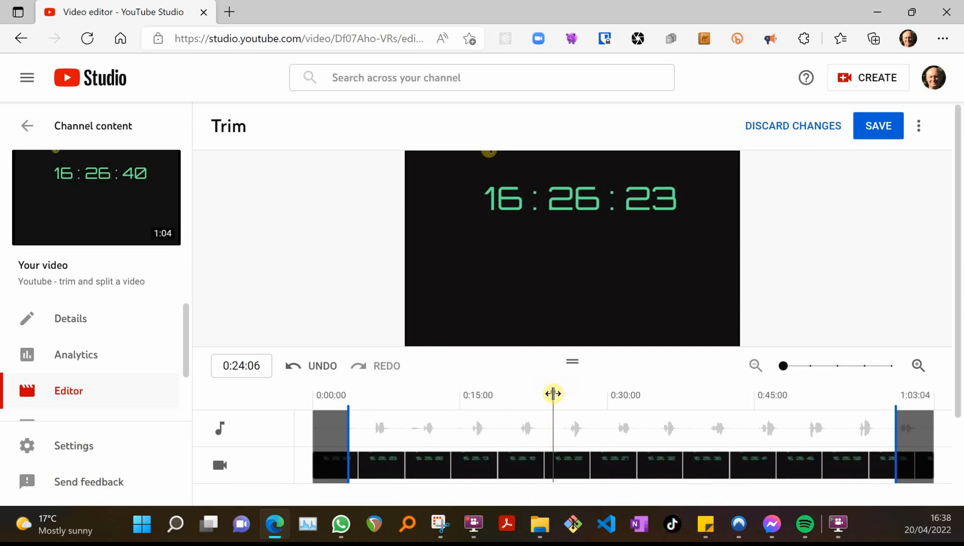
scroll(553, 393, down, 1)
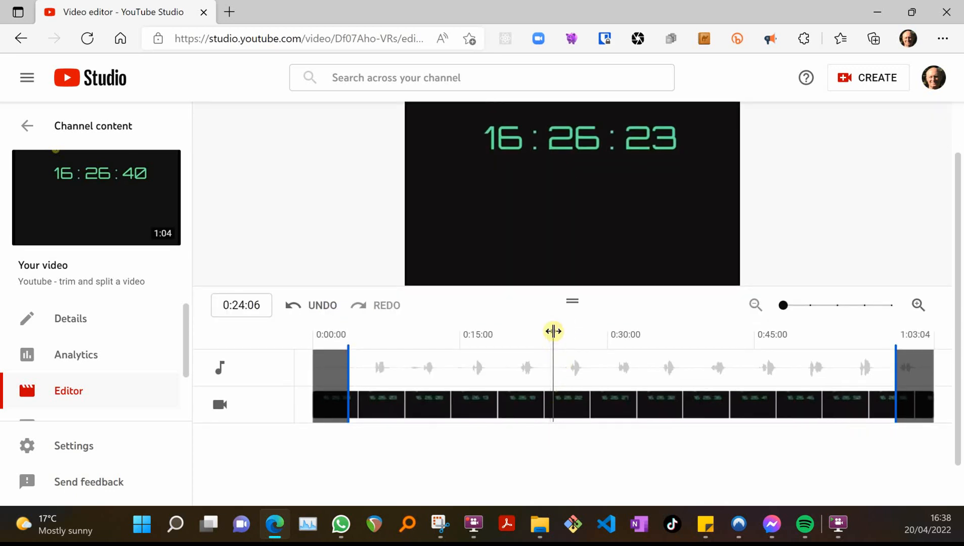
scroll(557, 439, down, 1)
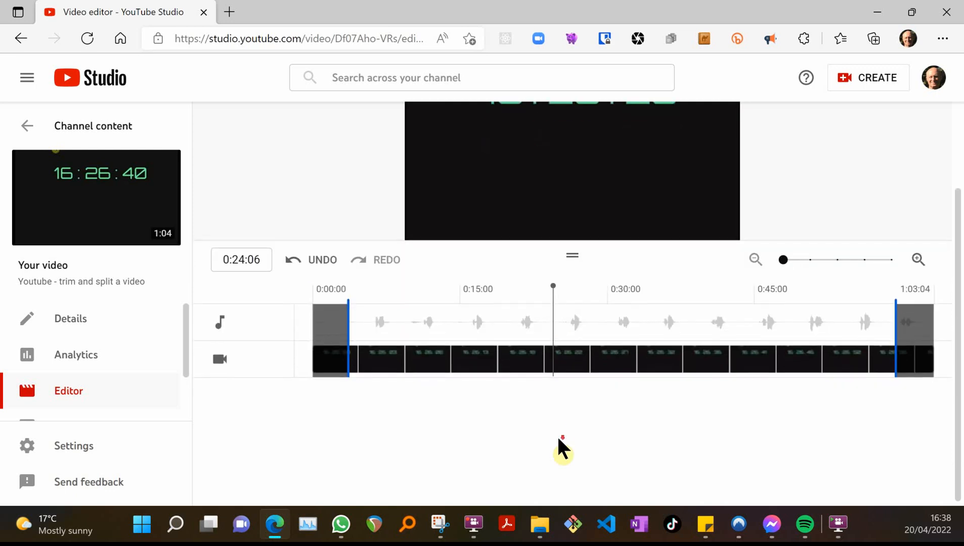
scroll(556, 435, up, 2)
click(559, 302)
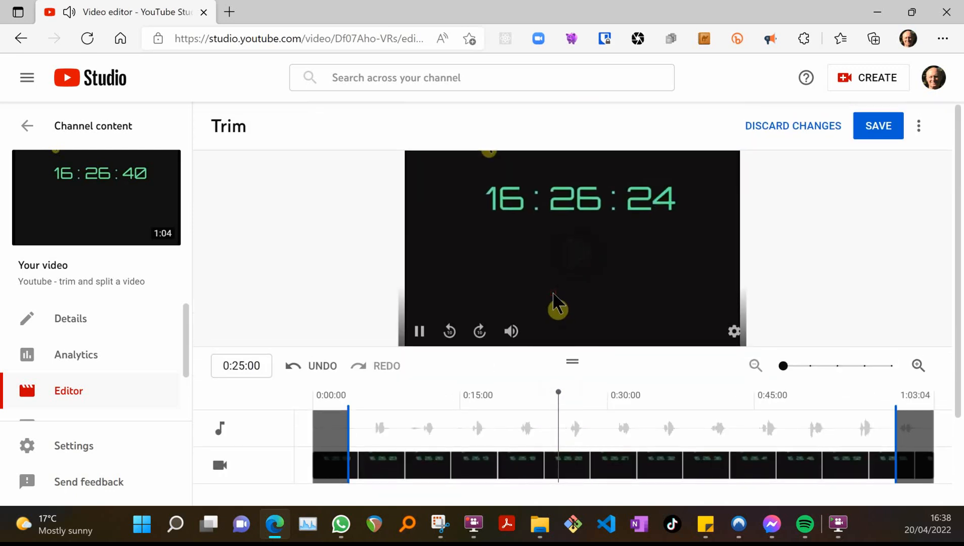
click(420, 331)
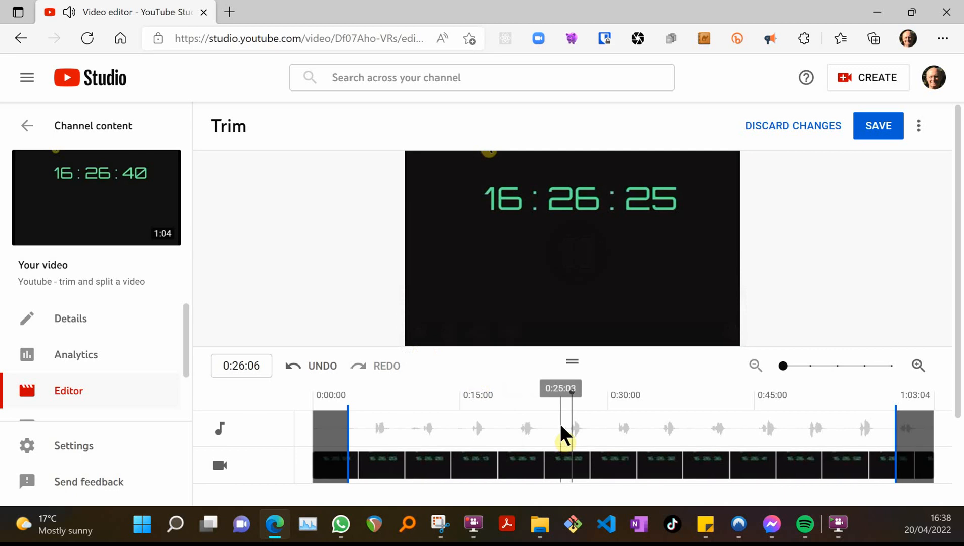
Reopen the trim, split the video at 0:26:06, and cut the footage from there to about 0:29:00, applying it as a preview
click(347, 433)
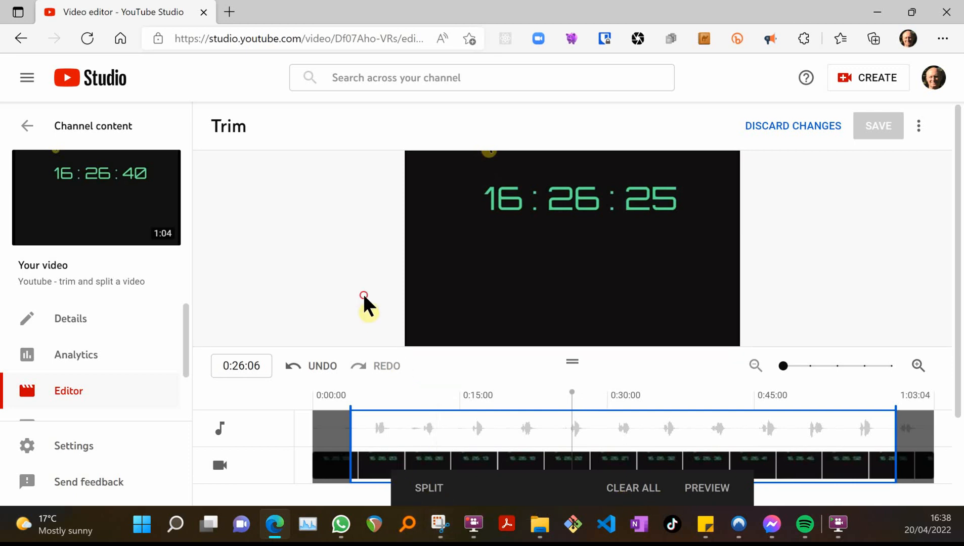
click(428, 488)
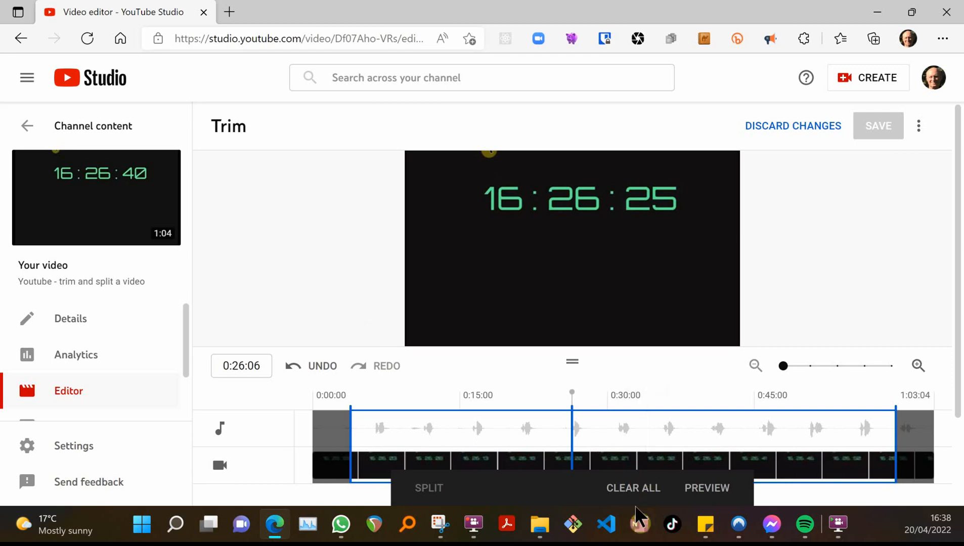
drag(573, 436, 601, 437)
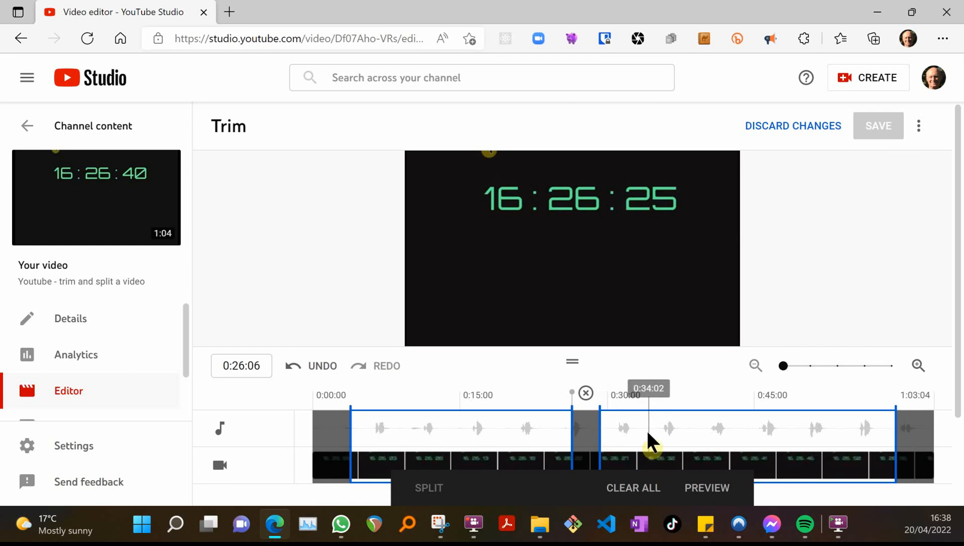
click(714, 487)
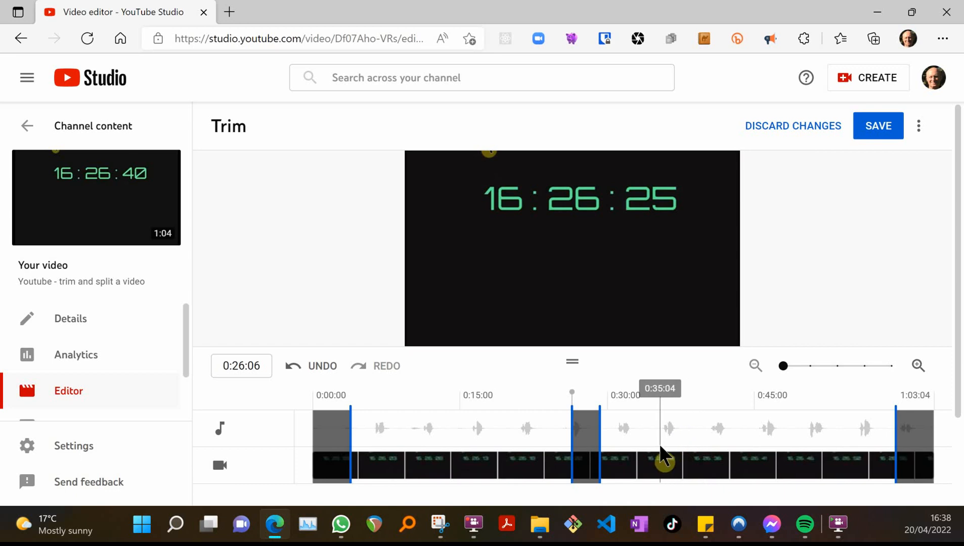
Play the preview from 0:26:06 across the new cut and pause it at about 0:35:03
mouse_move(529, 253)
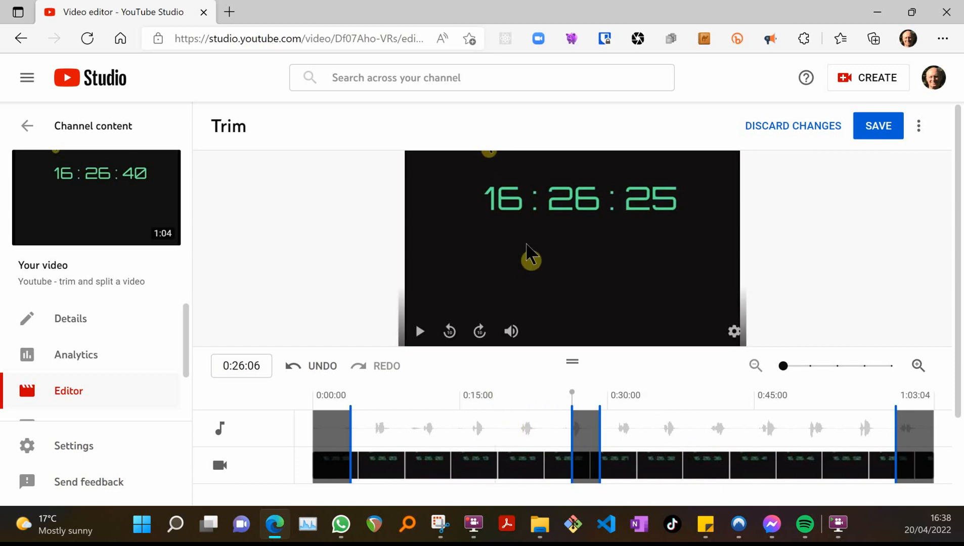
click(420, 332)
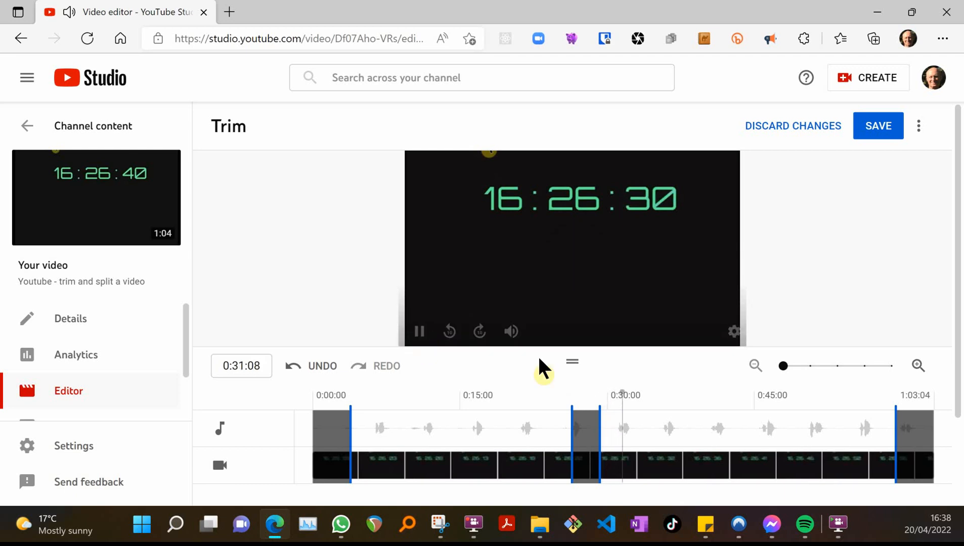
mouse_move(531, 339)
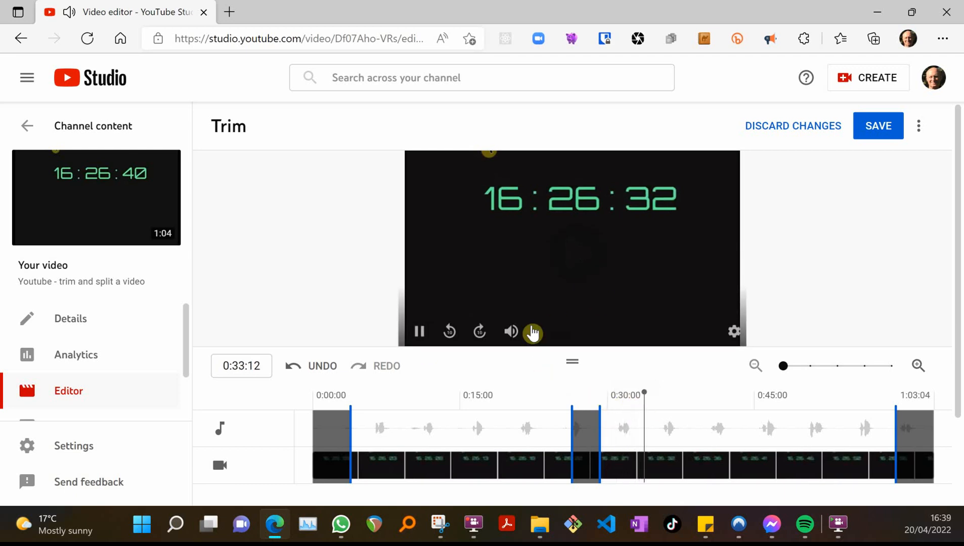
click(422, 335)
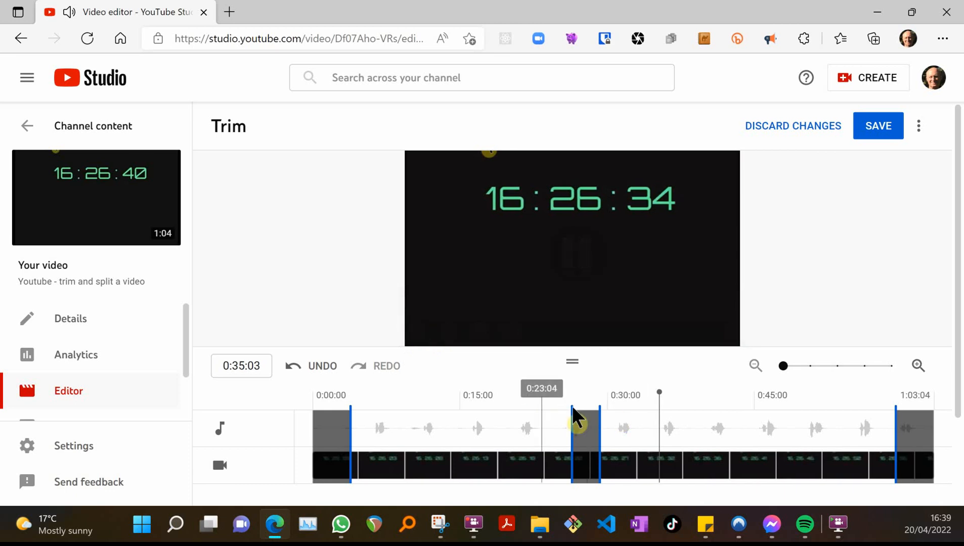
Replay the preview several times from a few seconds before the middle cut to check the jump, and pause it
click(527, 395)
click(421, 333)
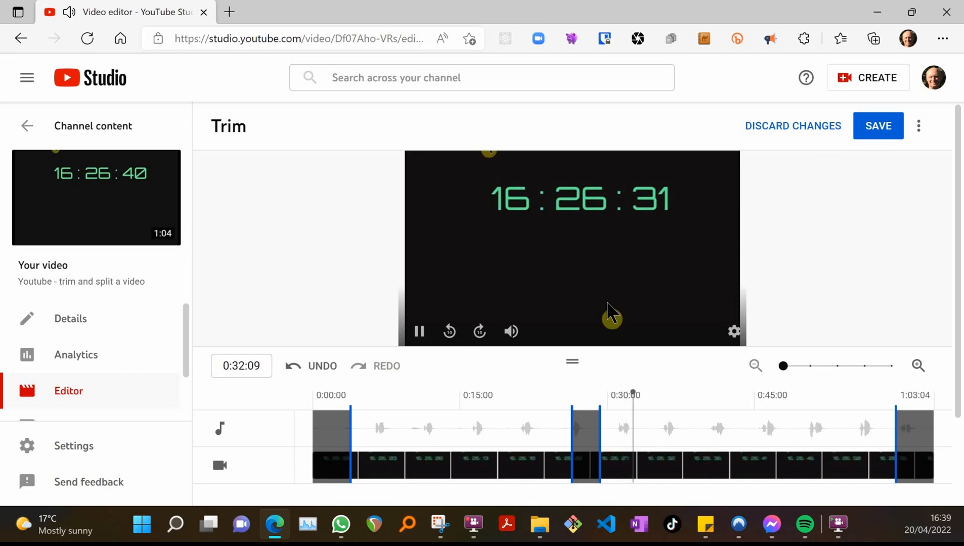
click(560, 397)
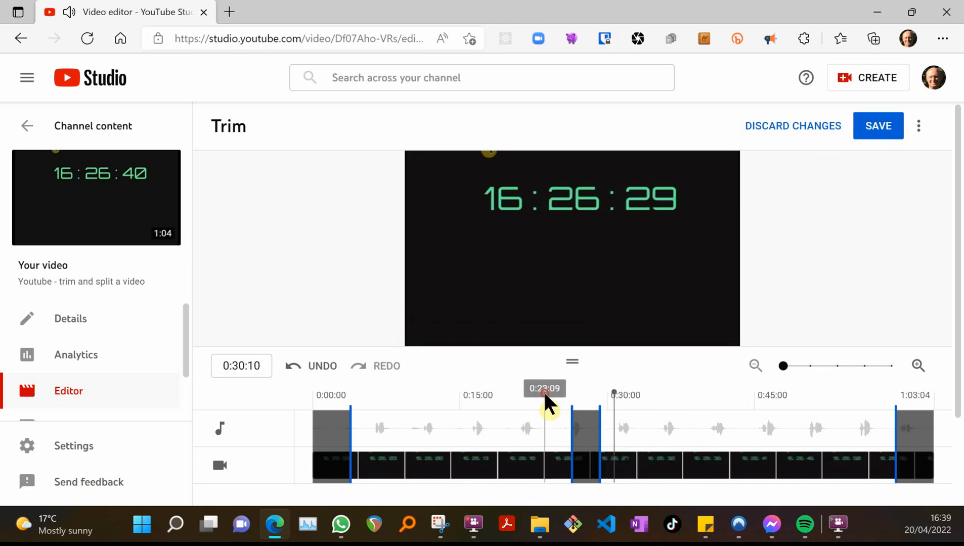
click(546, 398)
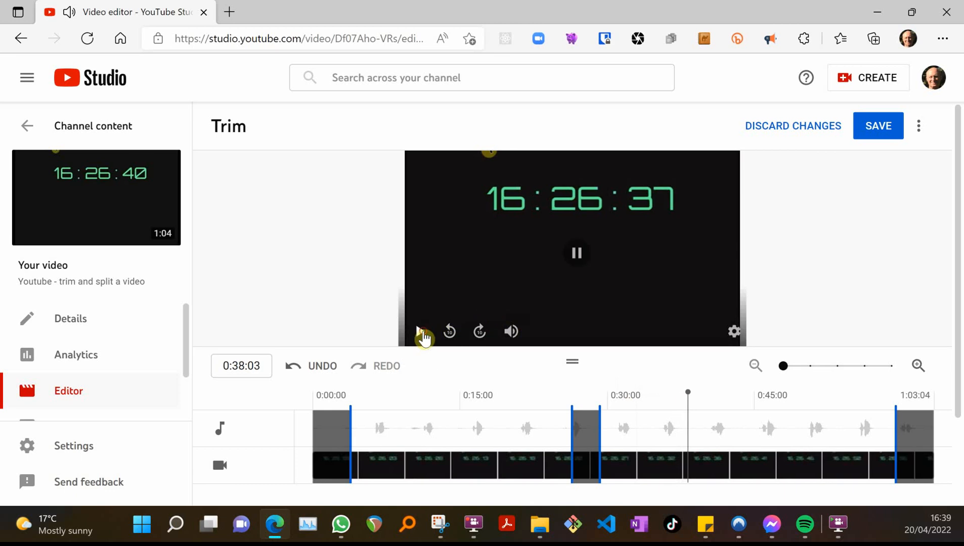
click(419, 331)
Split the first kept section at 0:13:07 and cut the footage from there to about 0:18:10, applying it as a preview
click(426, 400)
scroll(483, 399, down, 2)
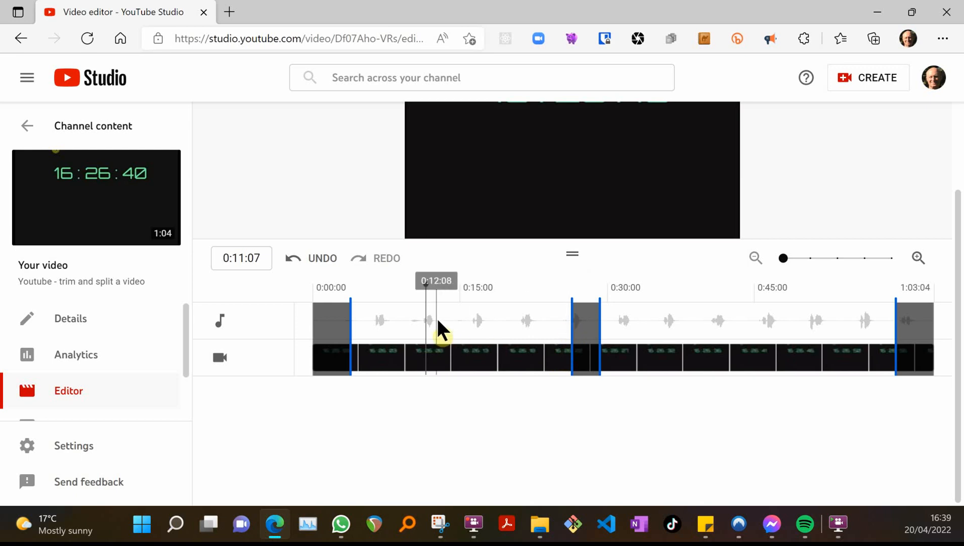
drag(427, 315, 432, 315)
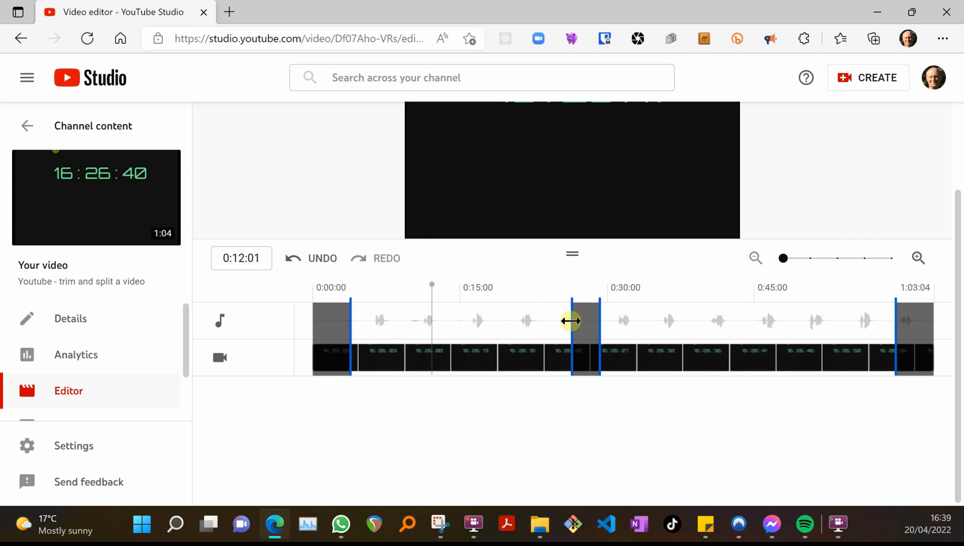
drag(571, 321, 570, 322)
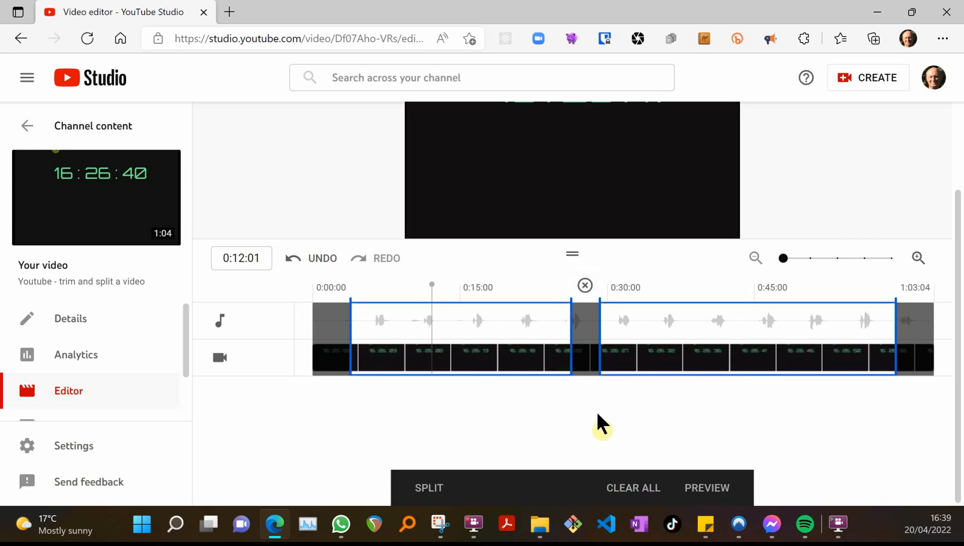
click(437, 492)
click(447, 300)
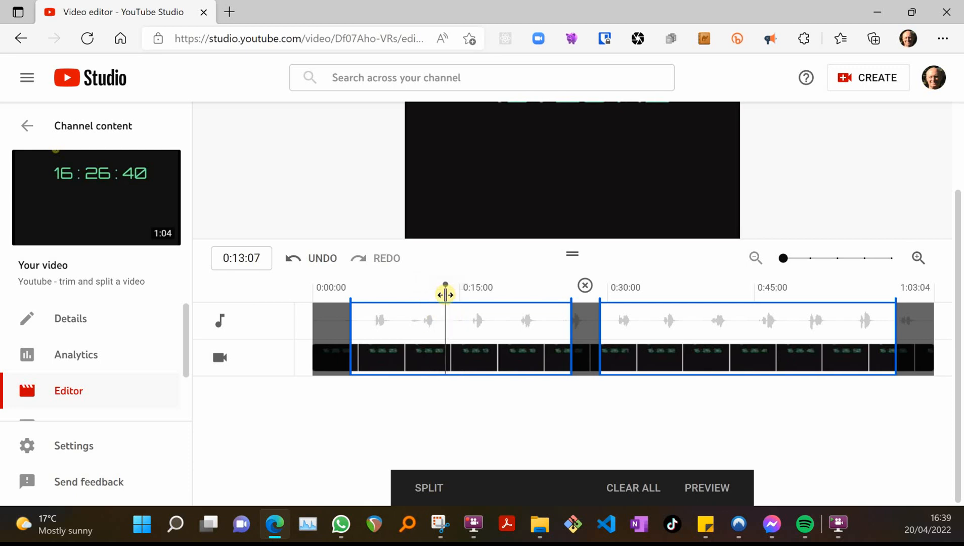
click(435, 488)
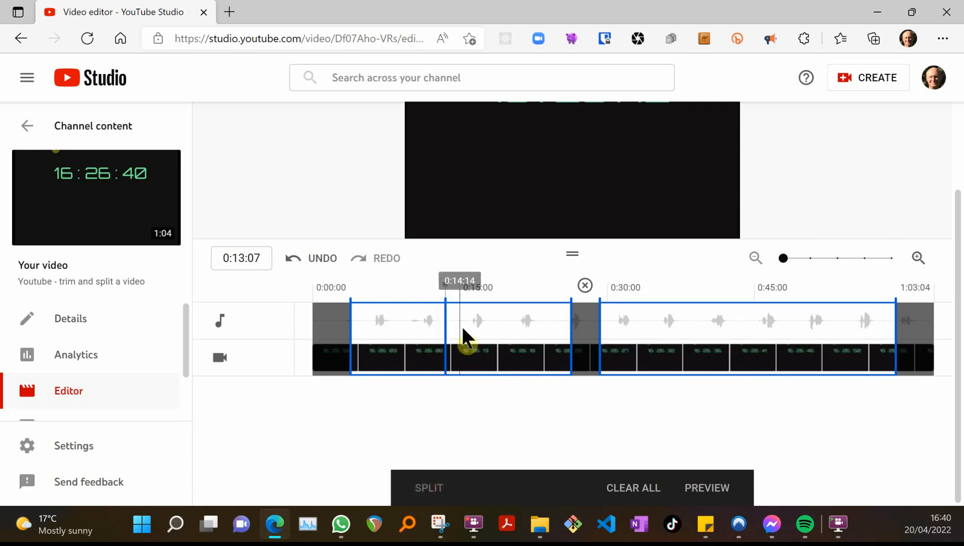
drag(447, 317, 497, 320)
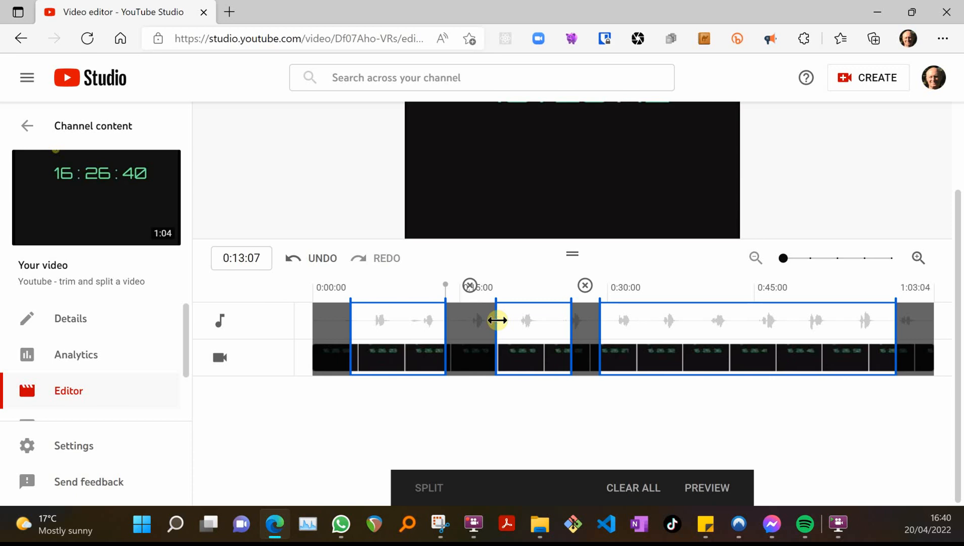
click(713, 489)
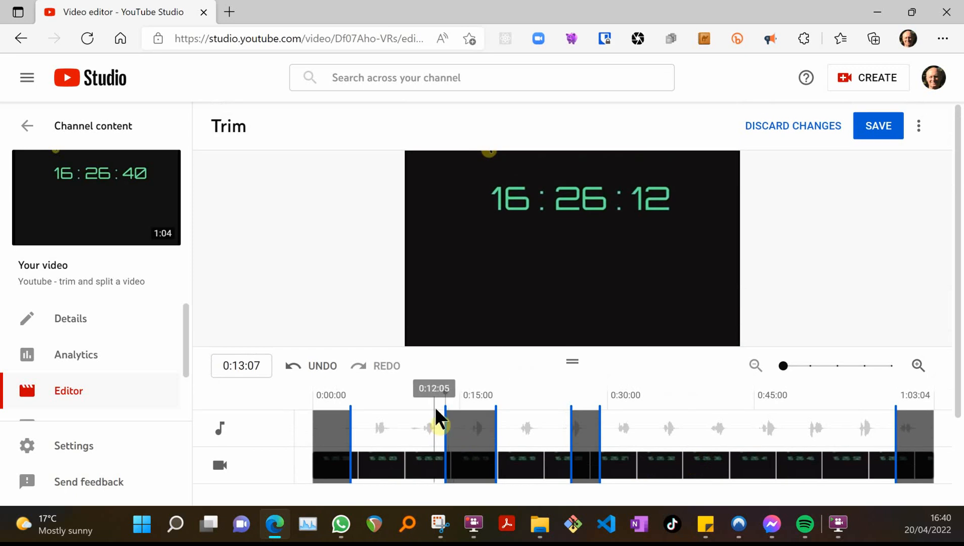
Play the preview from just before the first middle cut through both middle cuts and pause it at 0:33:02
click(437, 396)
mouse_move(535, 336)
click(419, 332)
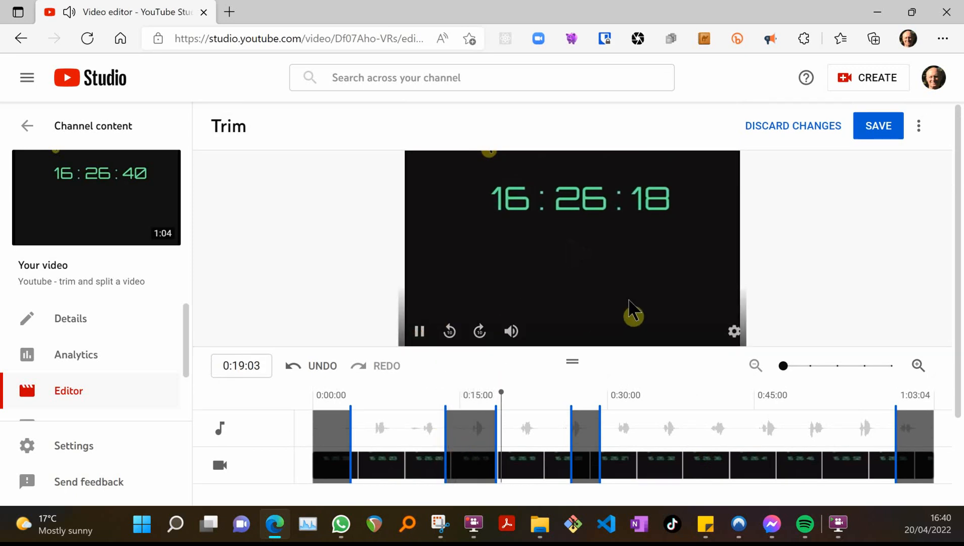
click(431, 398)
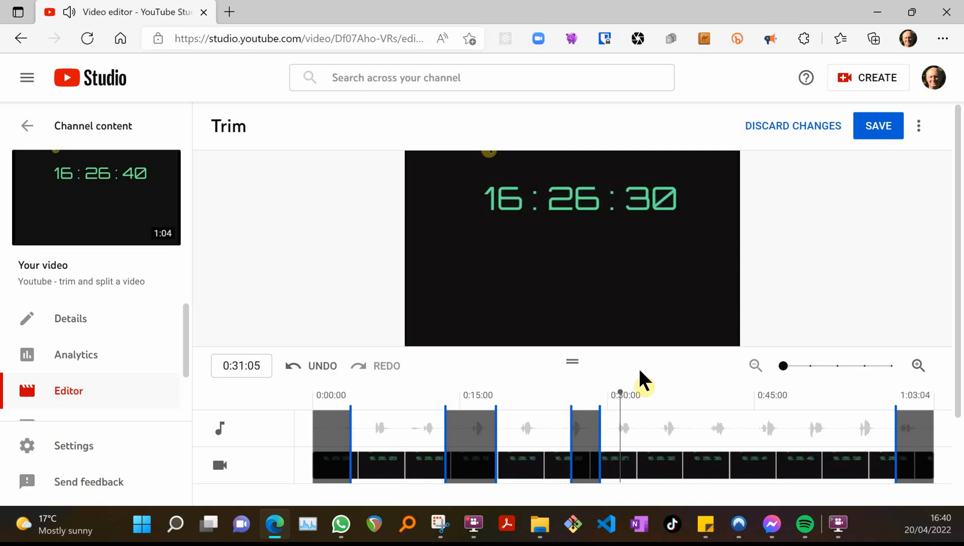
click(581, 301)
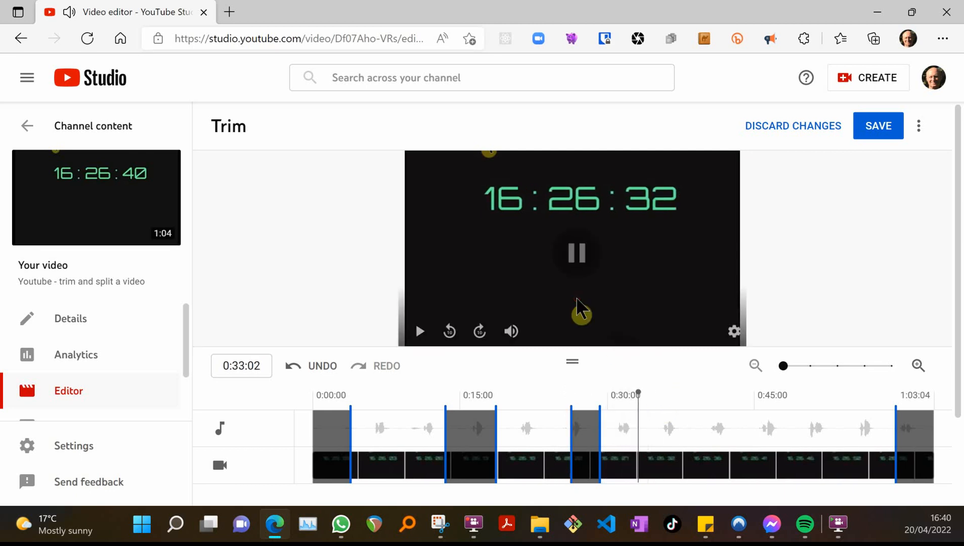
Save the trims and cuts to the video and confirm the save
scroll(551, 389, down, 2)
scroll(556, 387, up, 2)
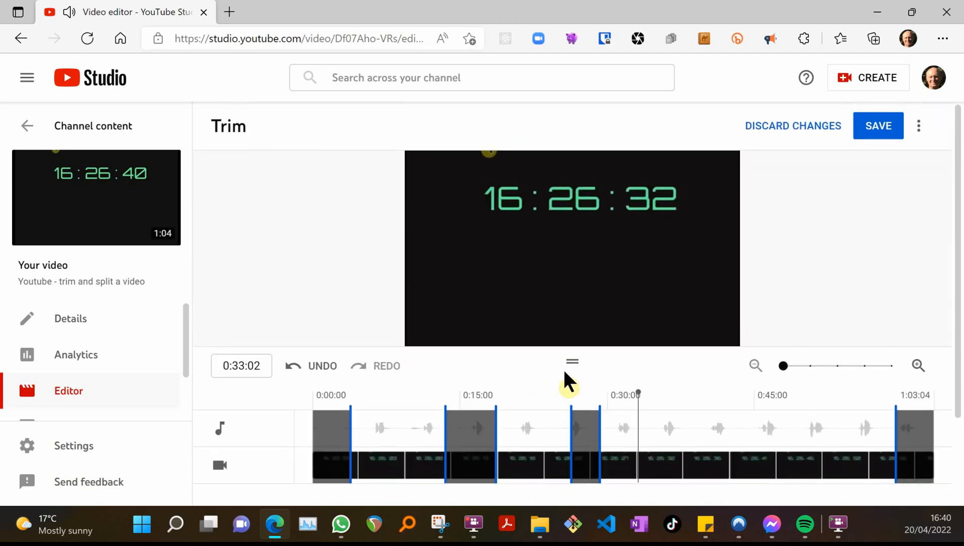
click(873, 132)
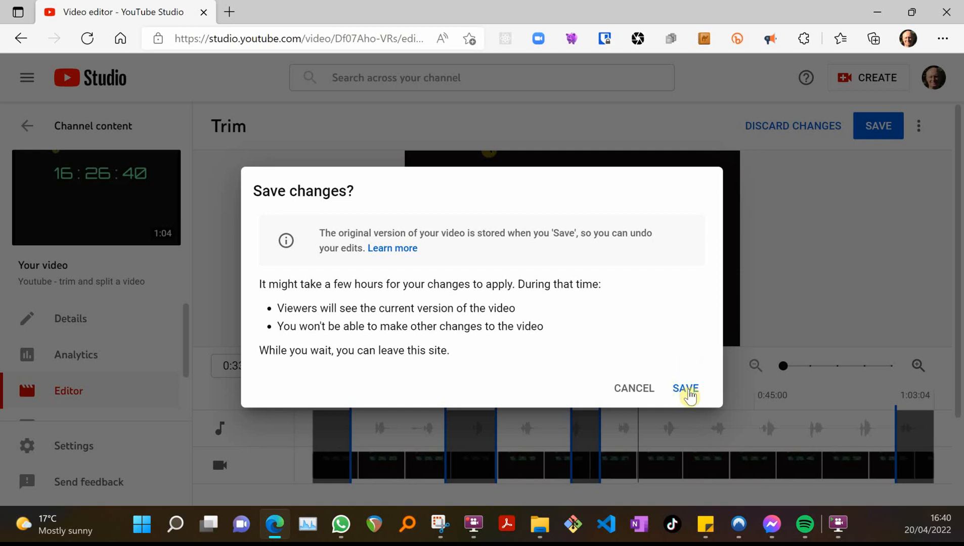
click(688, 389)
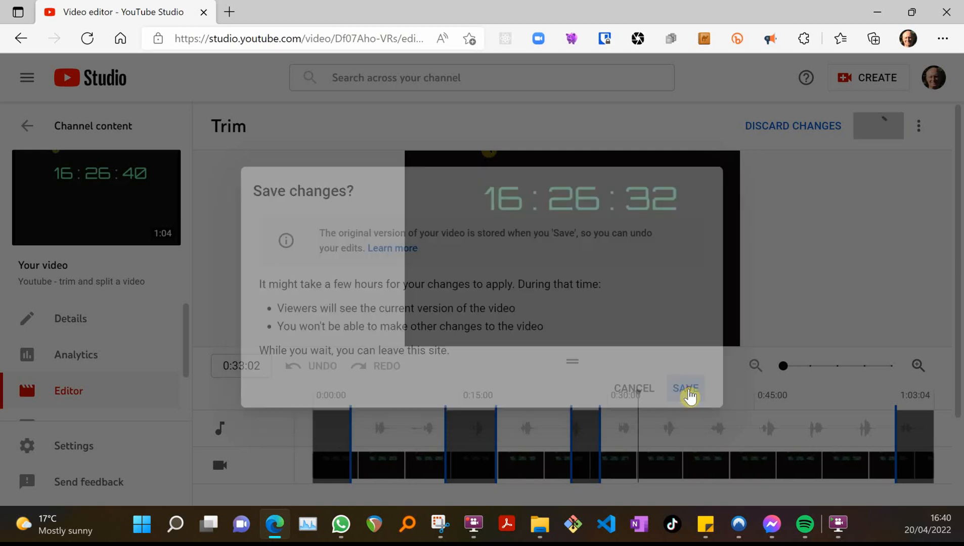